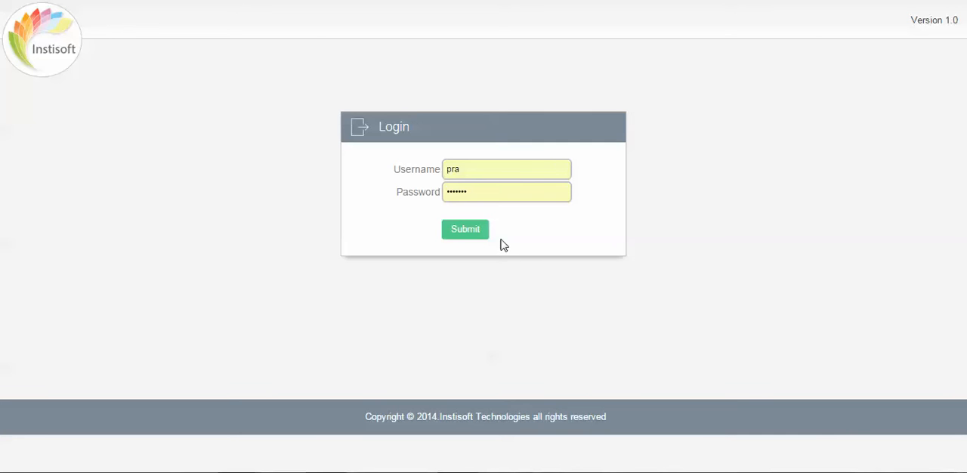
Log in to the institute management system with the prefilled credentials.
{"action": "left_click", "coordinate": [477, 232]}
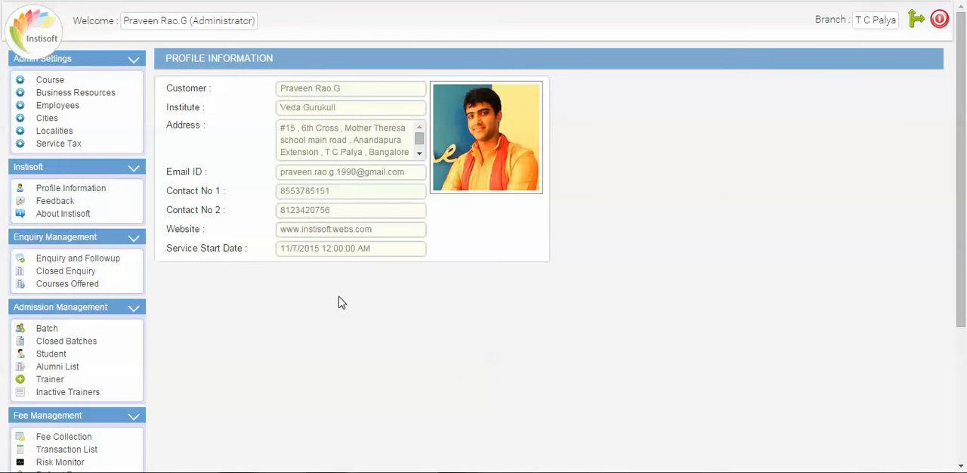
{"action": "left_click", "coordinate": [134, 61]}
{"action": "left_click", "coordinate": [135, 60]}
{"action": "left_click", "coordinate": [102, 64]}
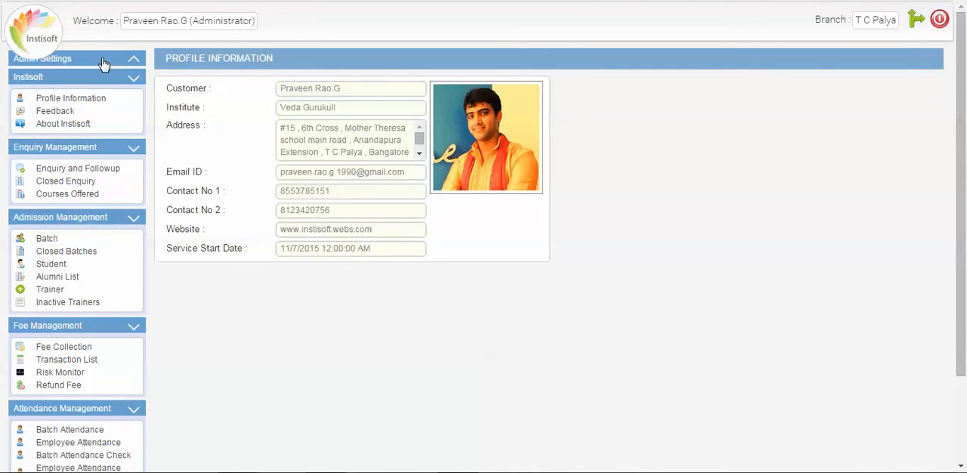
{"action": "left_click", "coordinate": [102, 63]}
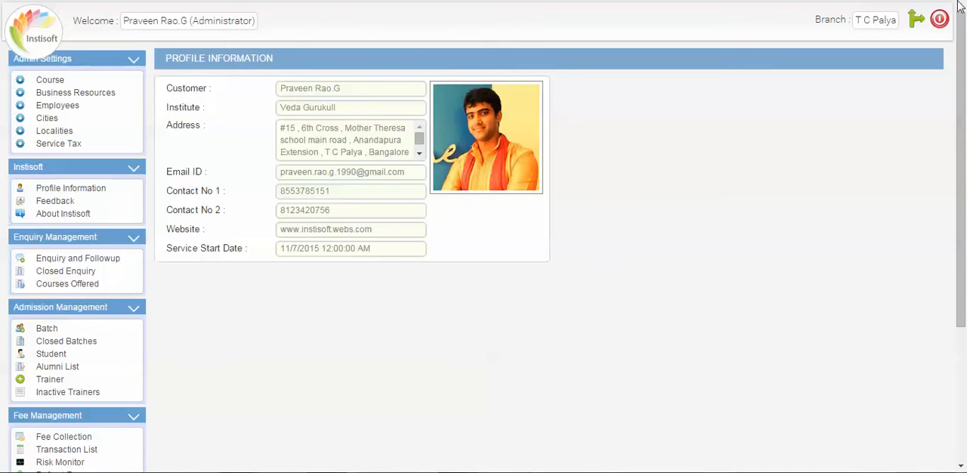
Switch the active branch to Banaswadi and return to the T C Palya branch.
{"action": "left_click", "coordinate": [916, 22]}
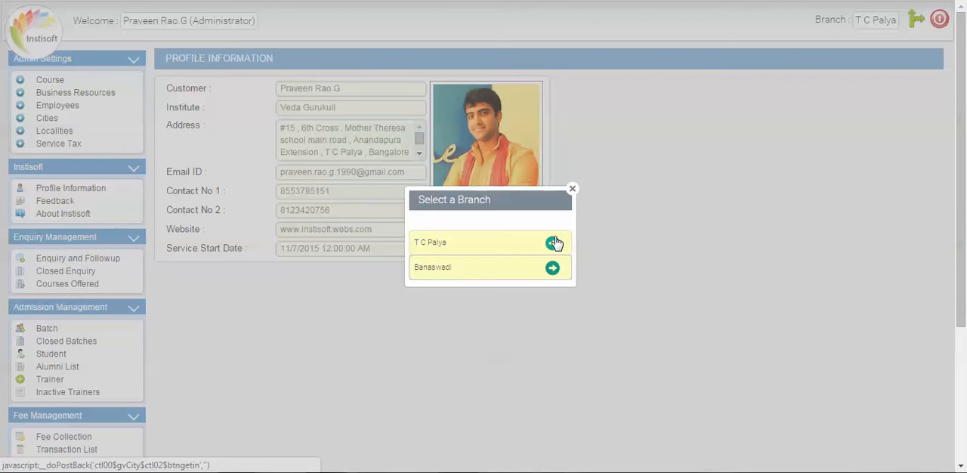
{"action": "left_click", "coordinate": [553, 269]}
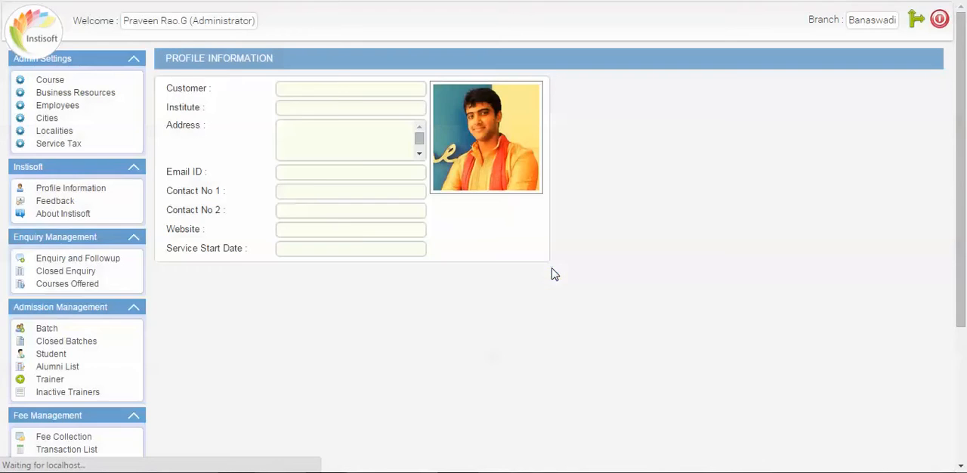
{"action": "left_click", "coordinate": [916, 23]}
{"action": "left_click", "coordinate": [551, 247]}
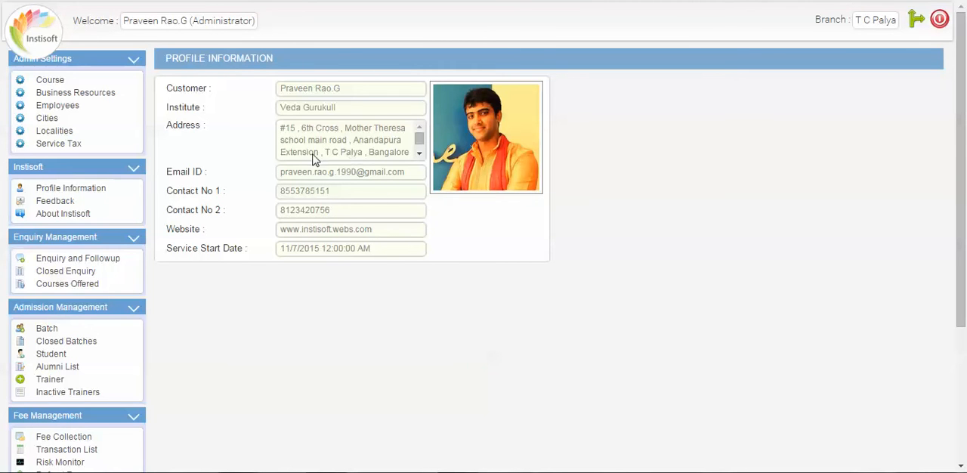
{"action": "left_click", "coordinate": [68, 58]}
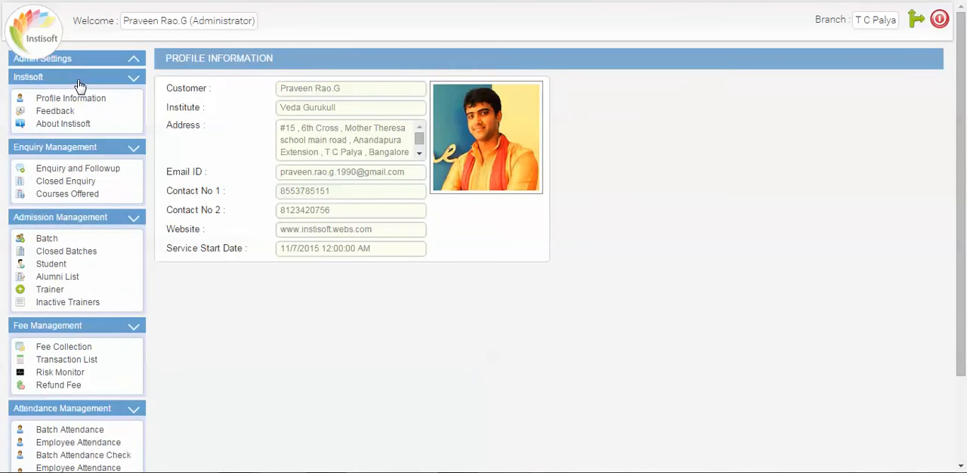
{"action": "left_click", "coordinate": [78, 81]}
{"action": "left_click", "coordinate": [84, 96]}
{"action": "left_click", "coordinate": [86, 120]}
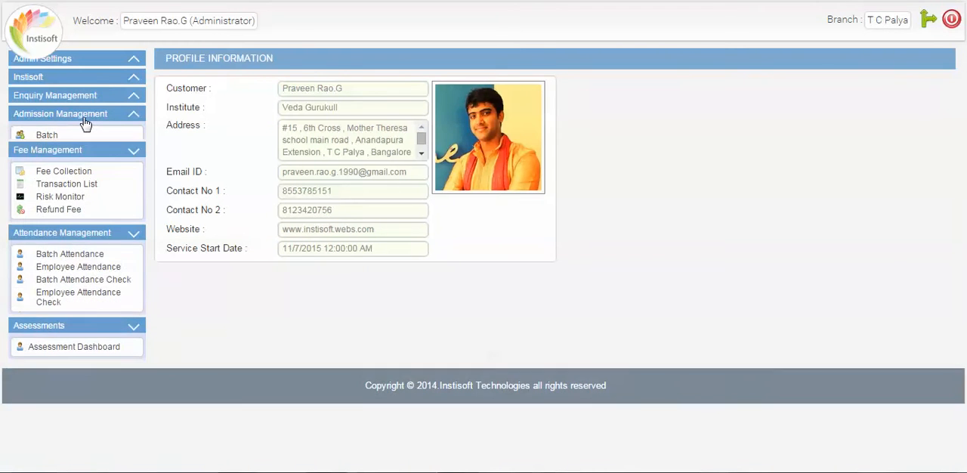
{"action": "left_click", "coordinate": [87, 114]}
{"action": "left_click", "coordinate": [85, 97]}
{"action": "left_click", "coordinate": [87, 76]}
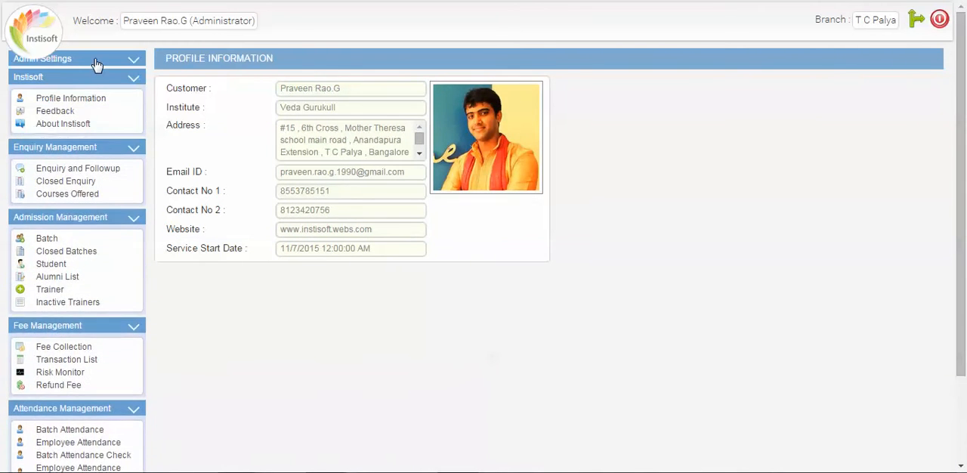
{"action": "left_click", "coordinate": [83, 58]}
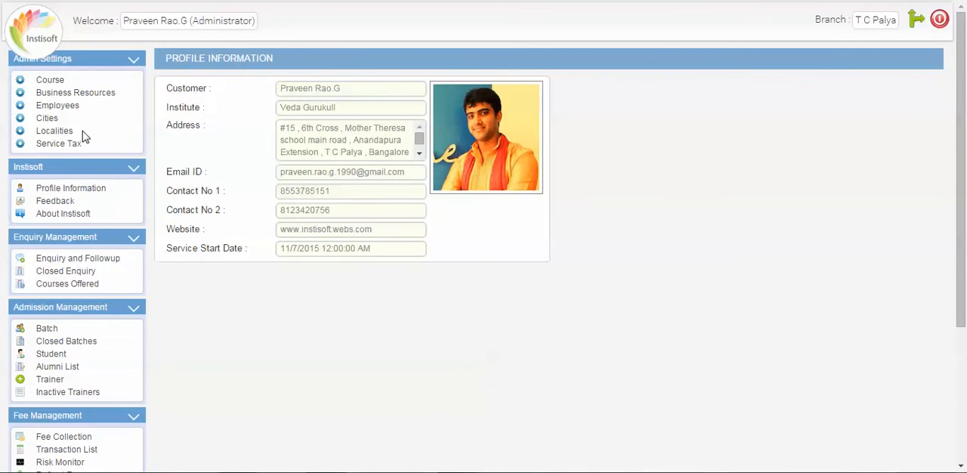
Open the Course settings and examine the full topic and subtopic outline of the JAVA course.
{"action": "left_click", "coordinate": [58, 82]}
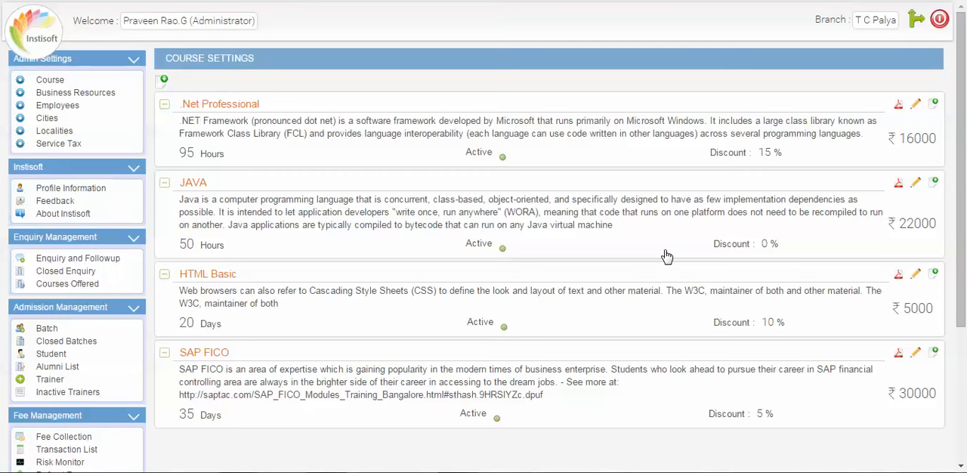
{"action": "left_click", "coordinate": [349, 212]}
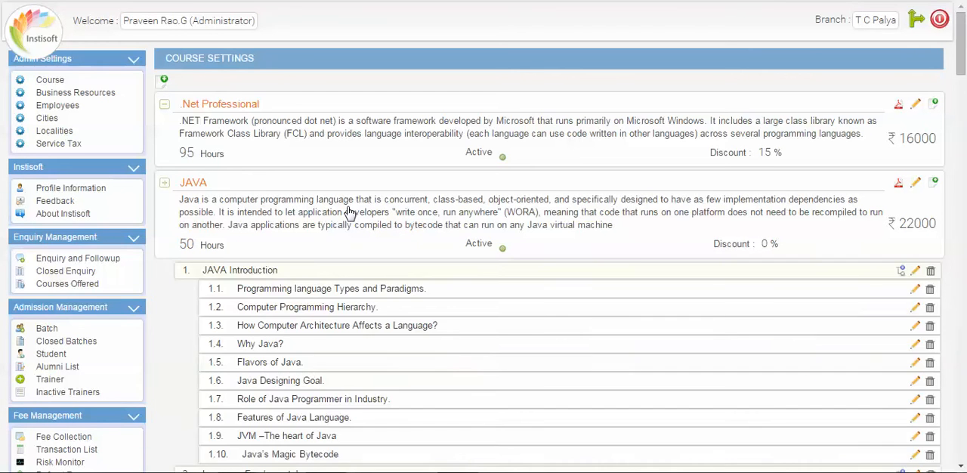
{"action": "scroll", "coordinate": [355, 215], "scroll_direction": "down", "scroll_amount": 2}
{"action": "scroll", "coordinate": [355, 218], "scroll_direction": "down", "scroll_amount": 2}
{"action": "scroll", "coordinate": [354, 218], "scroll_direction": "up", "scroll_amount": 2}
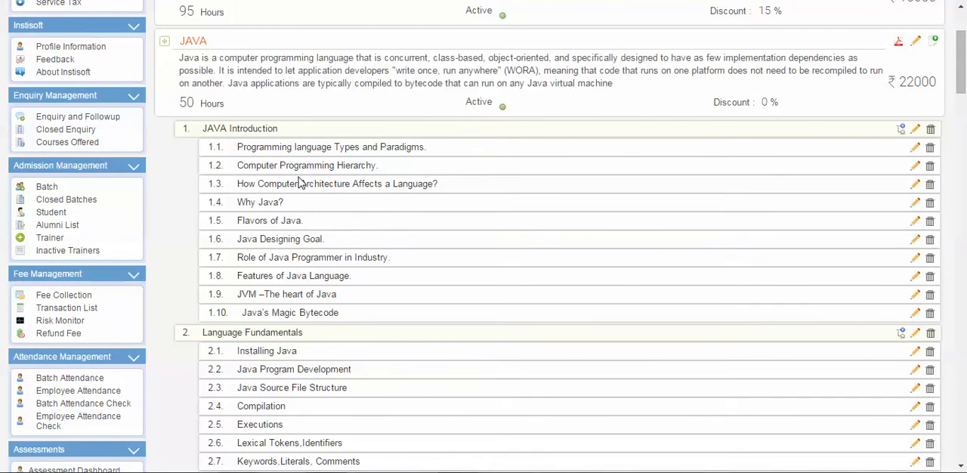
{"action": "scroll", "coordinate": [300, 182], "scroll_direction": "down", "scroll_amount": 4}
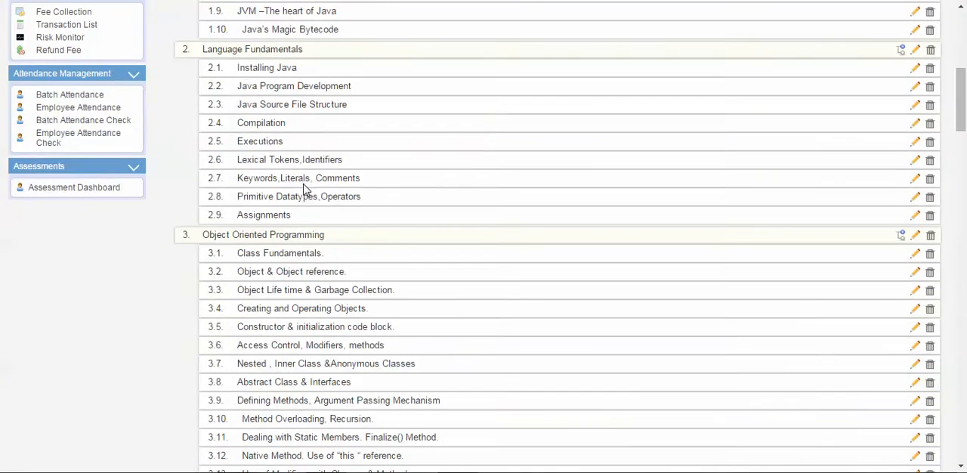
{"action": "scroll", "coordinate": [305, 188], "scroll_direction": "down", "scroll_amount": 7}
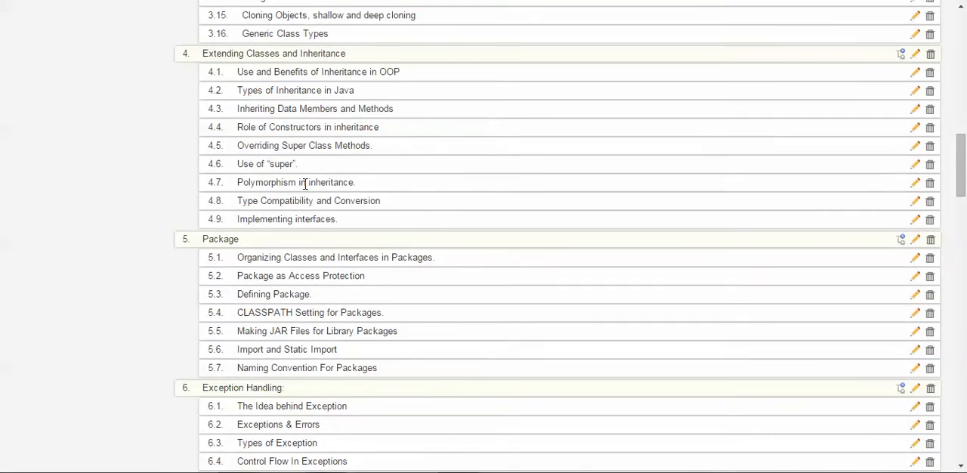
{"action": "scroll", "coordinate": [305, 184], "scroll_direction": "down", "scroll_amount": 17}
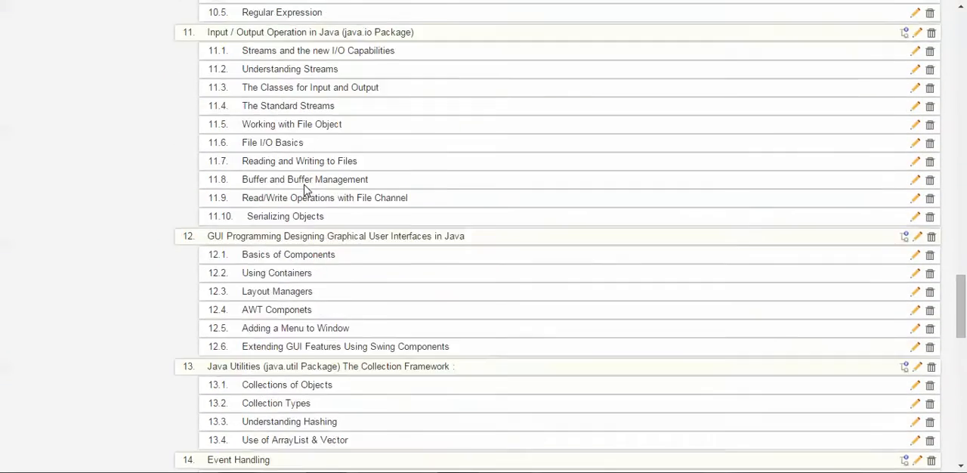
{"action": "scroll", "coordinate": [305, 188], "scroll_direction": "down", "scroll_amount": 15}
{"action": "left_click_drag", "start_coordinate": [962, 450], "coordinate": [962, 62]}
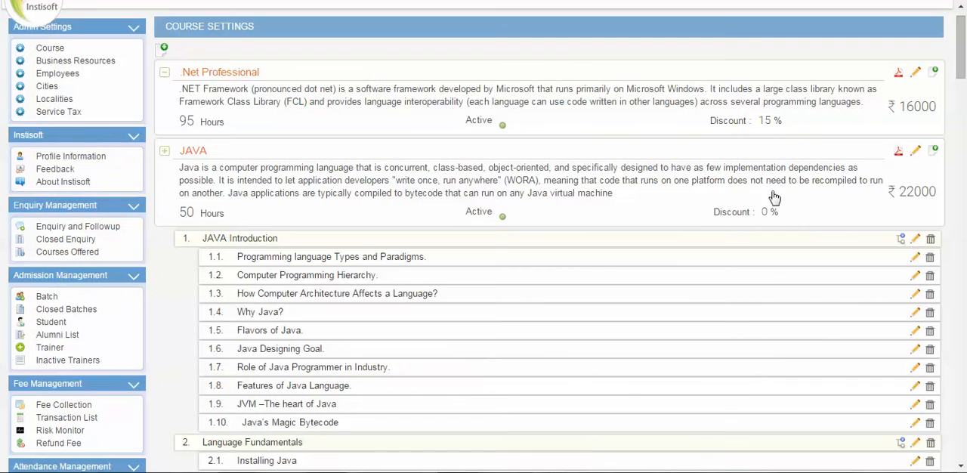
{"action": "left_click", "coordinate": [594, 206]}
{"action": "scroll", "coordinate": [550, 241], "scroll_direction": "up", "scroll_amount": 1}
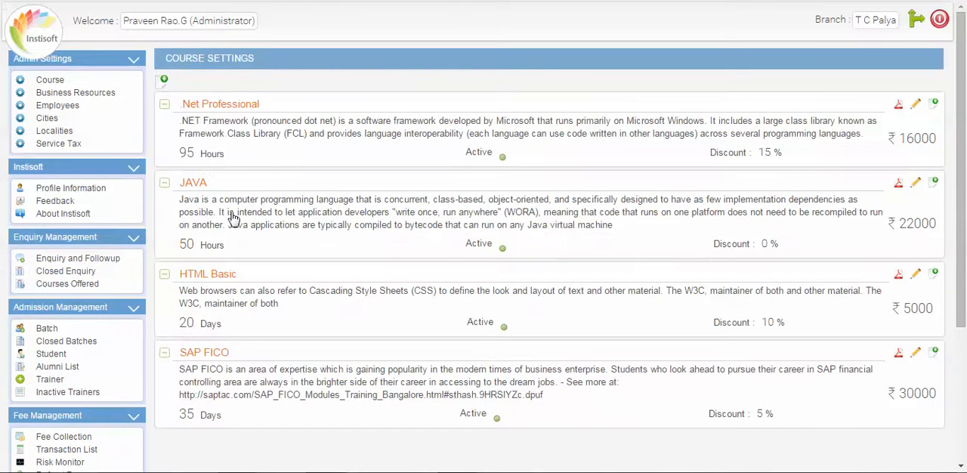
Expand the JAVA course outline and add a course content topic titled "New Content" to it.
{"action": "left_click", "coordinate": [303, 216]}
{"action": "scroll", "coordinate": [319, 227], "scroll_direction": "down", "scroll_amount": 4}
{"action": "scroll", "coordinate": [319, 230], "scroll_direction": "down", "scroll_amount": 20}
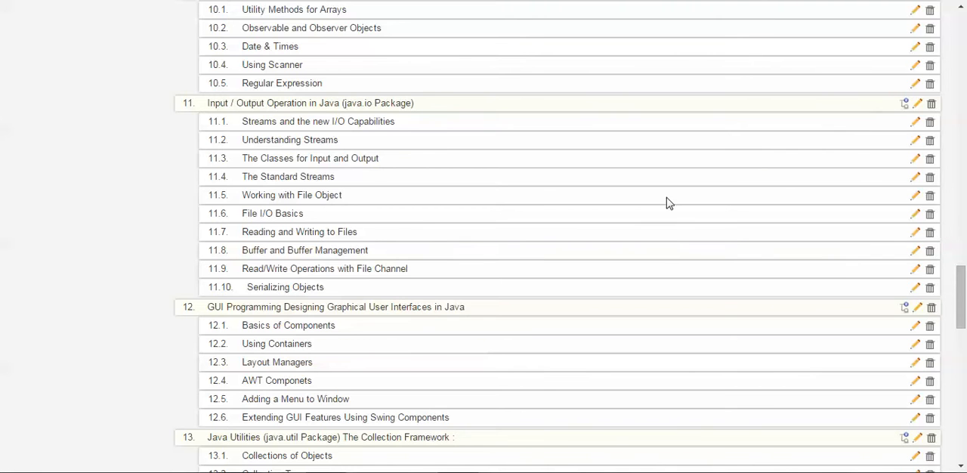
{"action": "scroll", "coordinate": [665, 202], "scroll_direction": "up", "scroll_amount": 5}
{"action": "scroll", "coordinate": [665, 202], "scroll_direction": "up", "scroll_amount": 15}
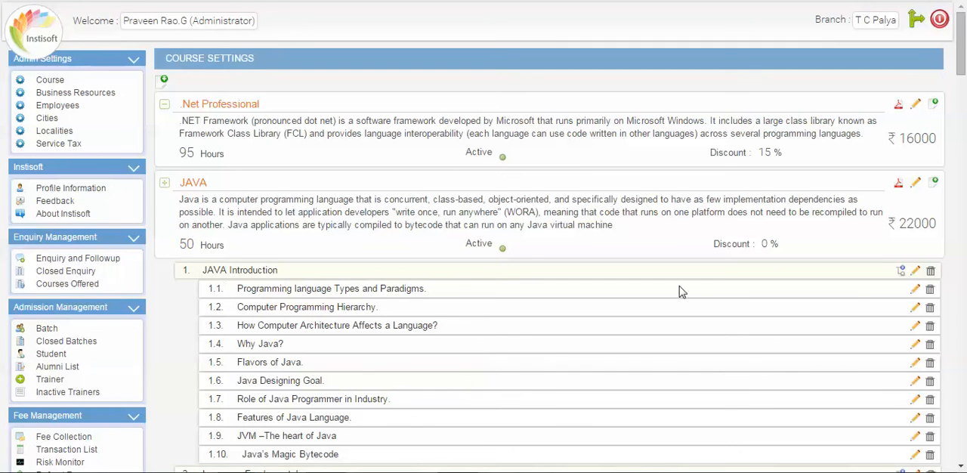
{"action": "left_click", "coordinate": [935, 185]}
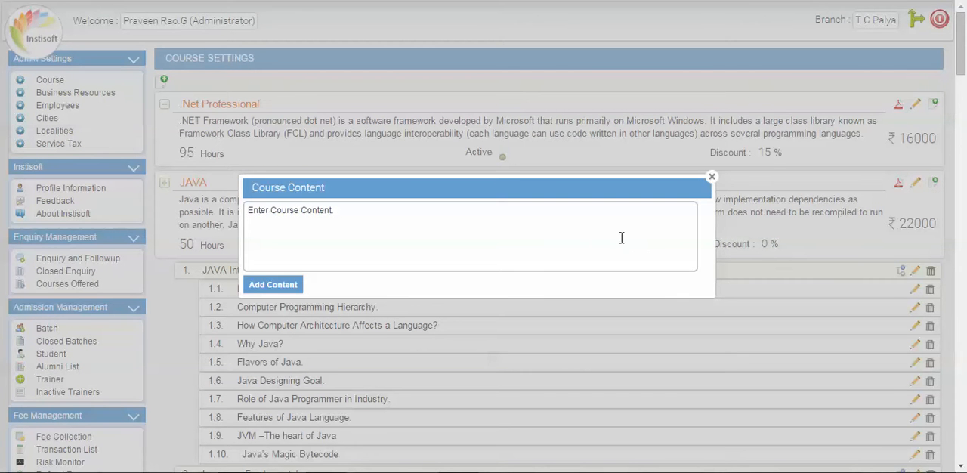
{"action": "left_click", "coordinate": [562, 240]}
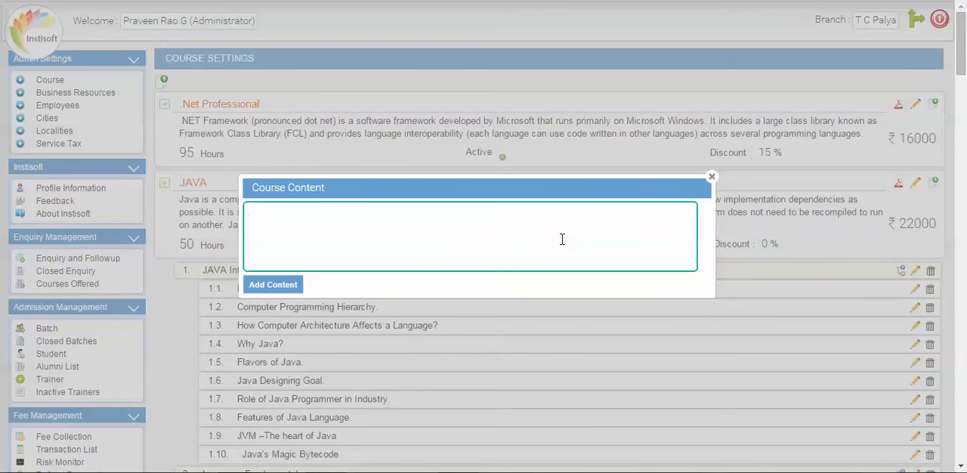
{"action": "type", "text": "New Content"}
{"action": "left_click", "coordinate": [270, 290]}
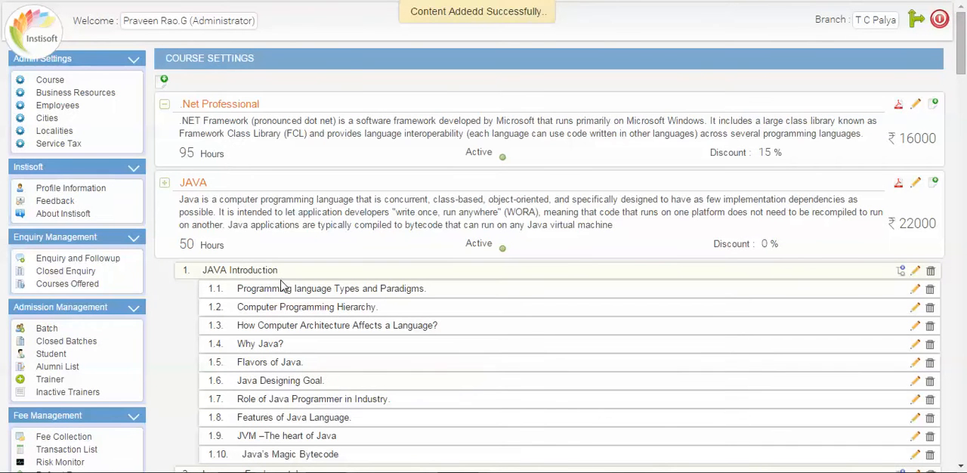
Look through the JAVA course outline to locate the added "New Content" topic.
{"action": "scroll", "coordinate": [306, 143], "scroll_direction": "down", "scroll_amount": 10}
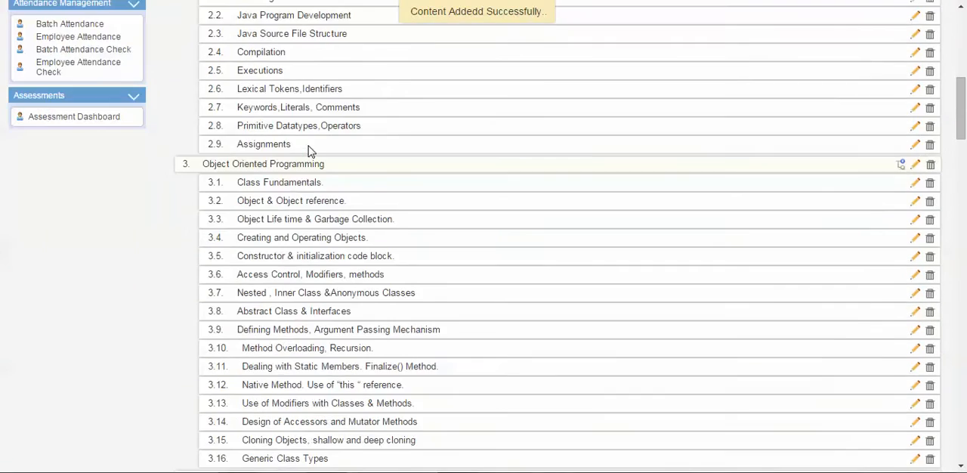
{"action": "scroll", "coordinate": [309, 153], "scroll_direction": "down", "scroll_amount": 20}
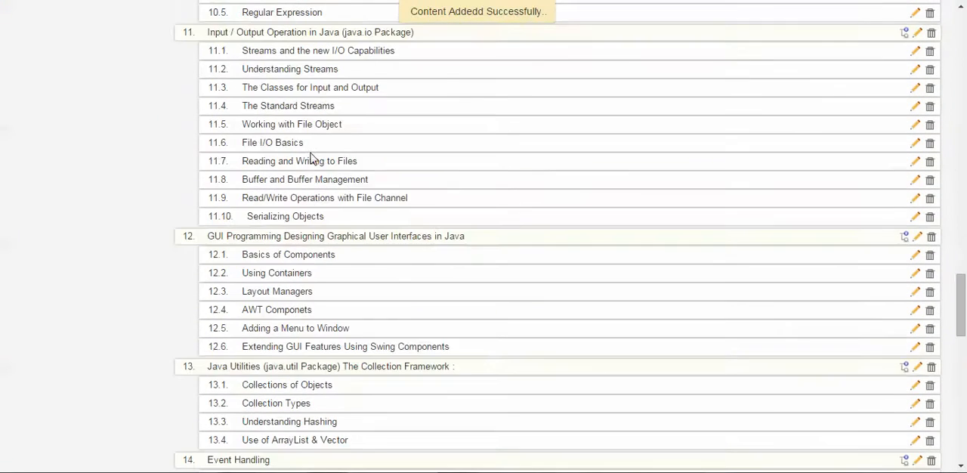
{"action": "scroll", "coordinate": [314, 157], "scroll_direction": "down", "scroll_amount": 10}
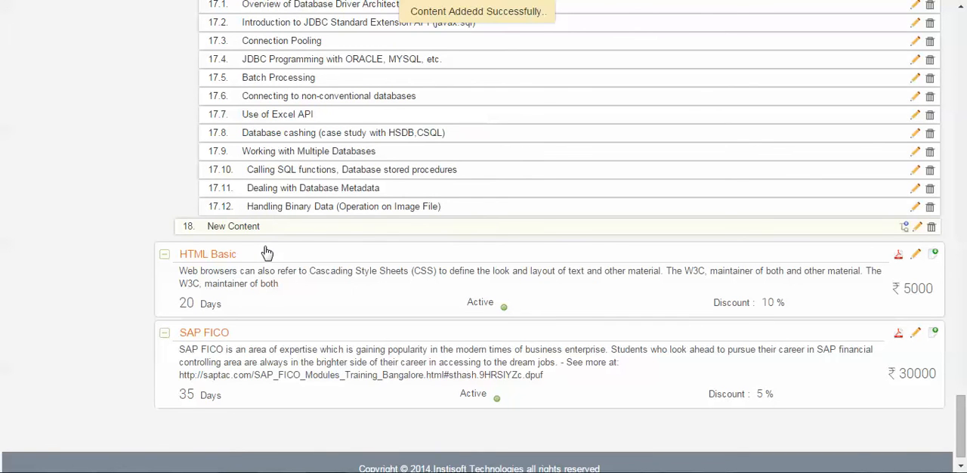
{"action": "scroll", "coordinate": [272, 249], "scroll_direction": "up", "scroll_amount": 5}
{"action": "scroll", "coordinate": [291, 246], "scroll_direction": "down", "scroll_amount": 6}
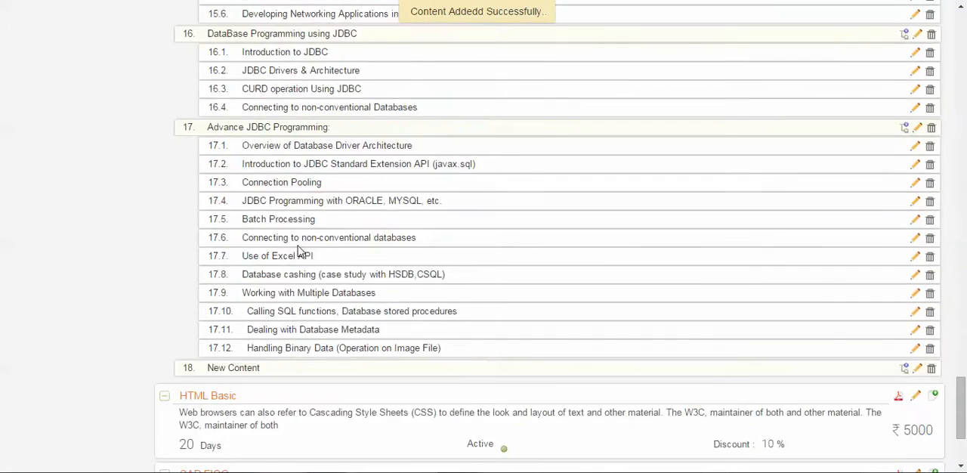
{"action": "scroll", "coordinate": [236, 260], "scroll_direction": "up", "scroll_amount": 20}
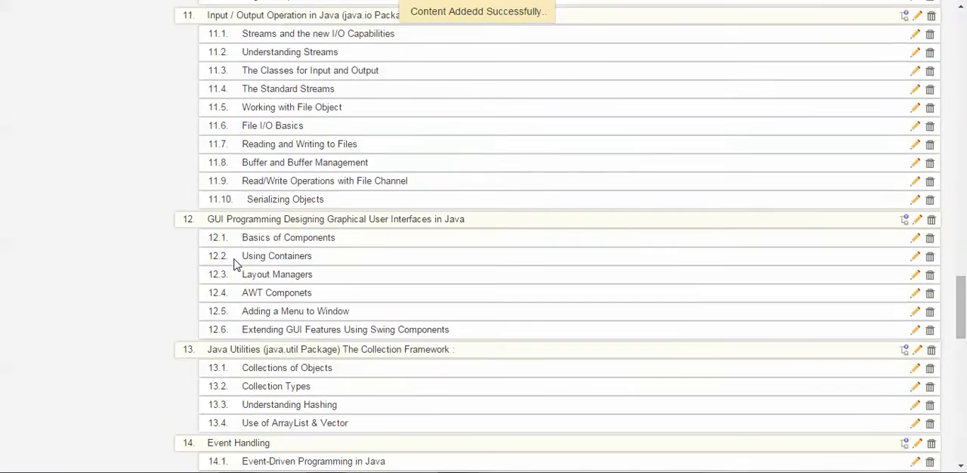
{"action": "scroll", "coordinate": [236, 261], "scroll_direction": "up", "scroll_amount": 15}
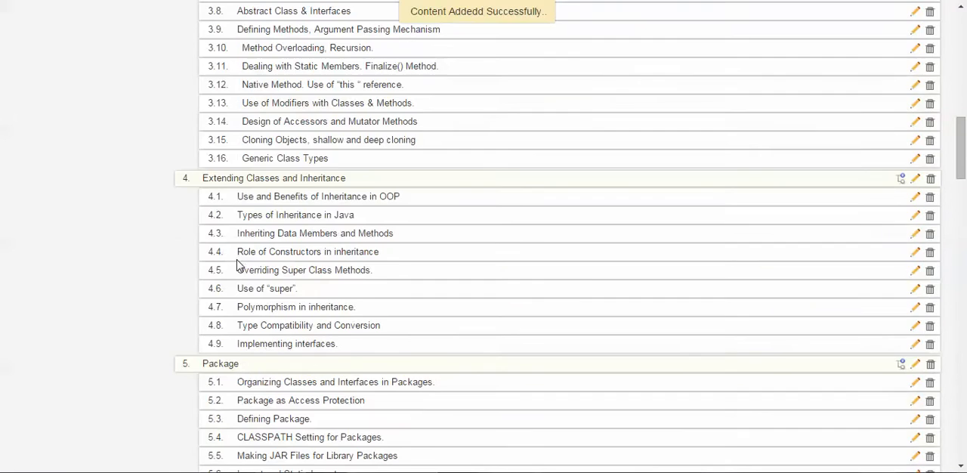
{"action": "scroll", "coordinate": [242, 261], "scroll_direction": "up", "scroll_amount": 10}
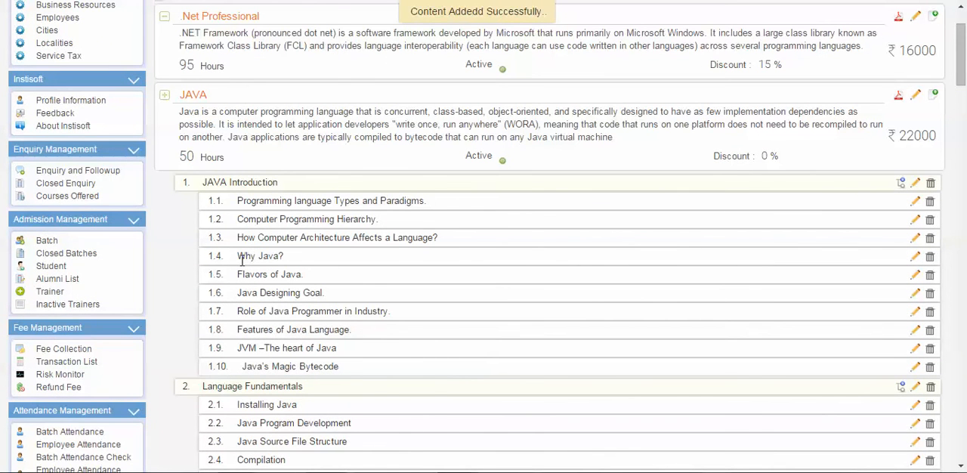
{"action": "scroll", "coordinate": [242, 261], "scroll_direction": "down", "scroll_amount": 20}
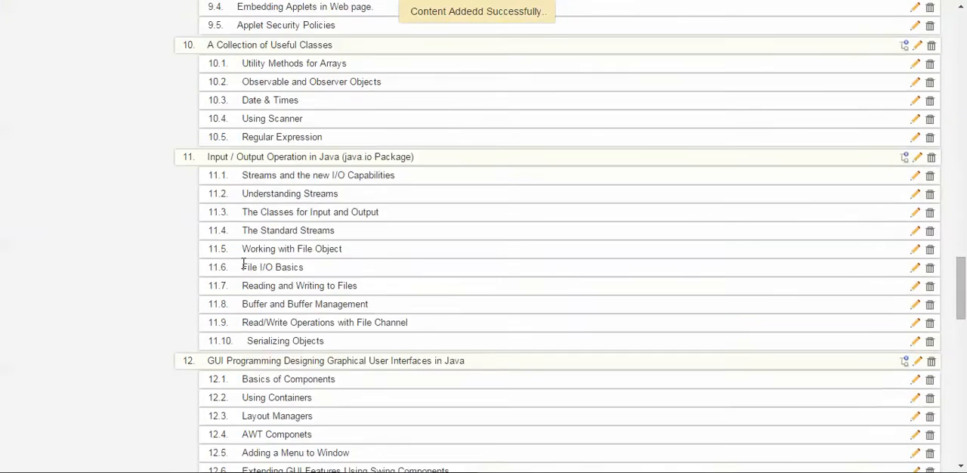
{"action": "scroll", "coordinate": [244, 263], "scroll_direction": "down", "scroll_amount": 8}
{"action": "scroll", "coordinate": [308, 266], "scroll_direction": "down", "scroll_amount": 3}
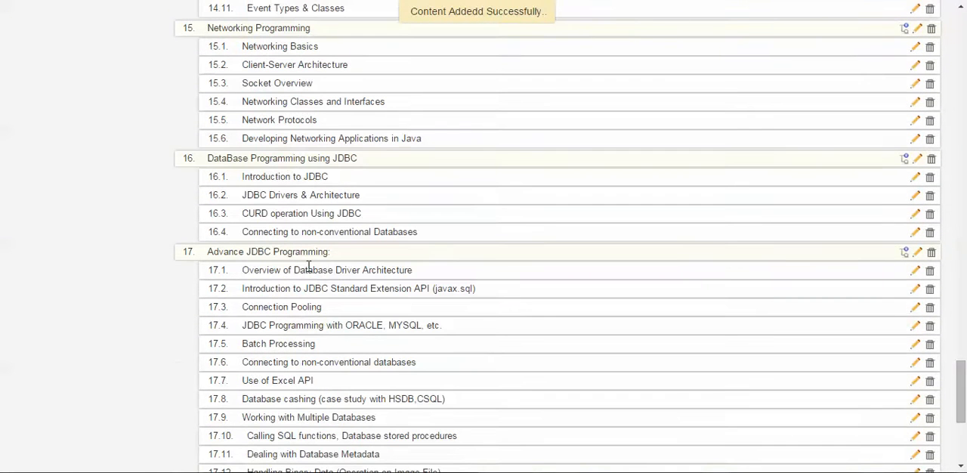
{"action": "scroll", "coordinate": [308, 268], "scroll_direction": "down", "scroll_amount": 4}
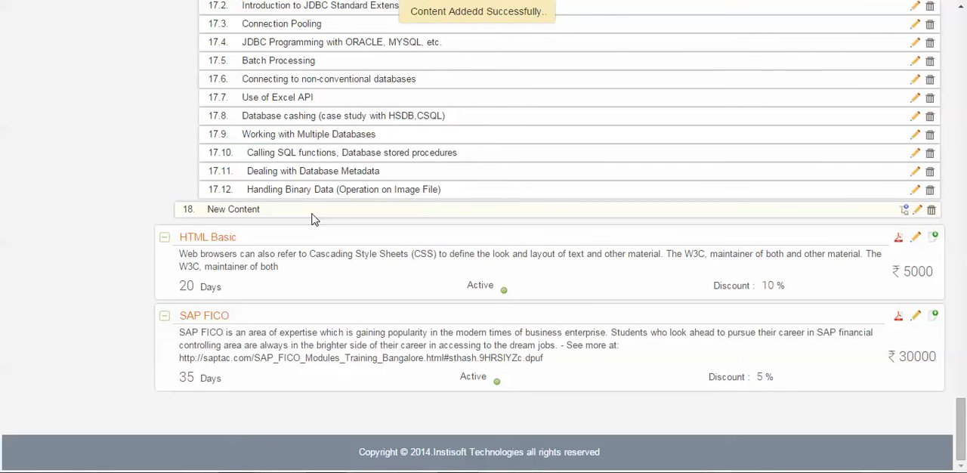
Add a sub content item named "Sub Content1" under the "New Content" topic of the JAVA course and close the dialog.
{"action": "left_click", "coordinate": [905, 210]}
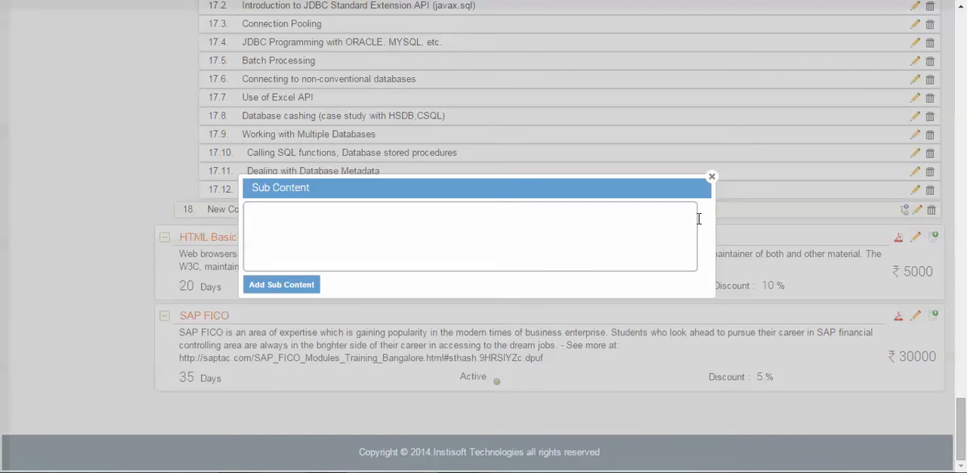
{"action": "left_click", "coordinate": [463, 246]}
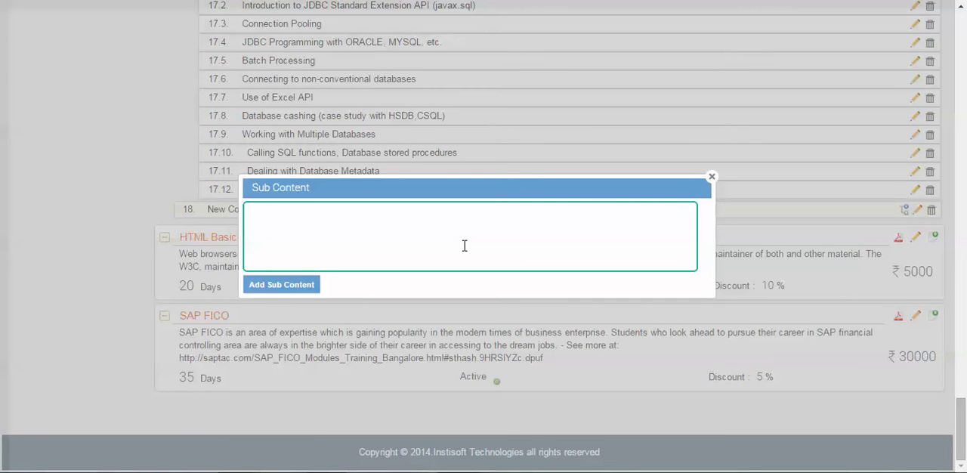
{"action": "type", "text": "Sub Content1"}
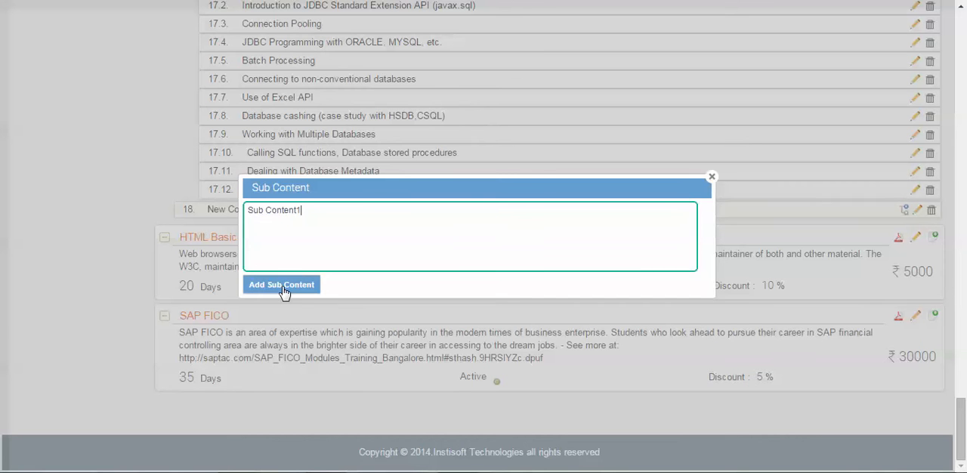
{"action": "left_click", "coordinate": [281, 285]}
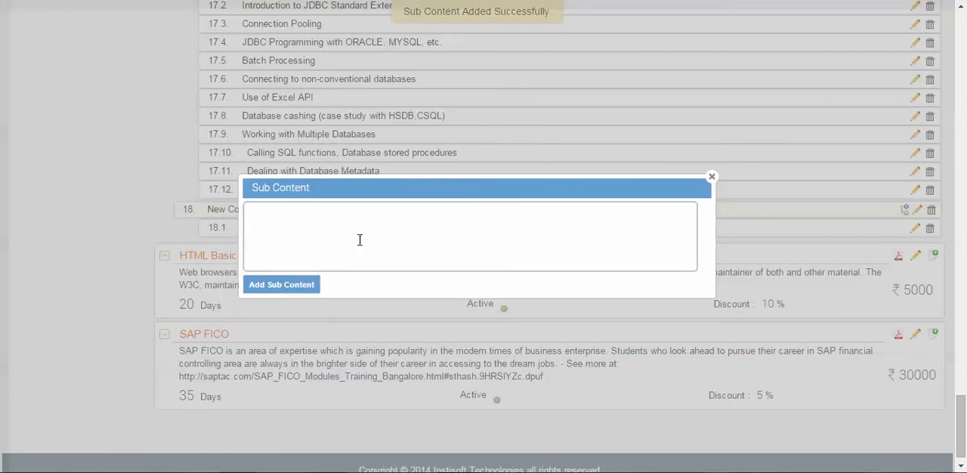
{"action": "left_click", "coordinate": [294, 246]}
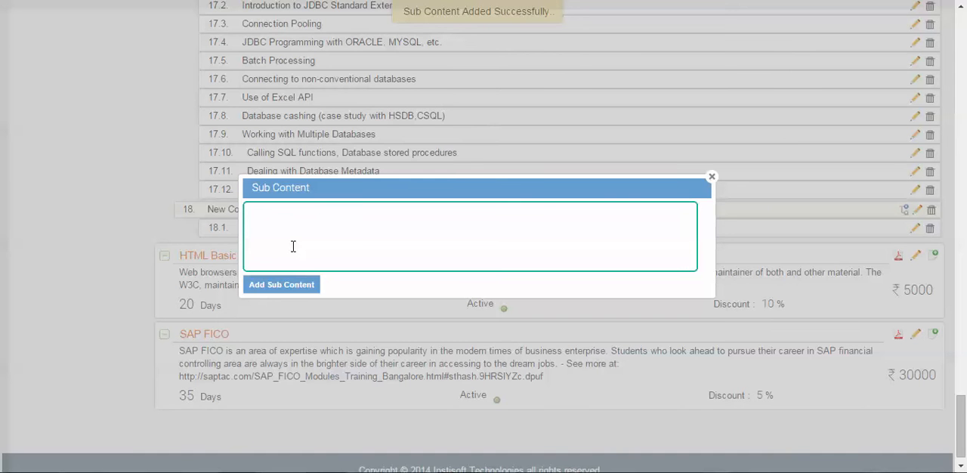
{"action": "left_click", "coordinate": [711, 176]}
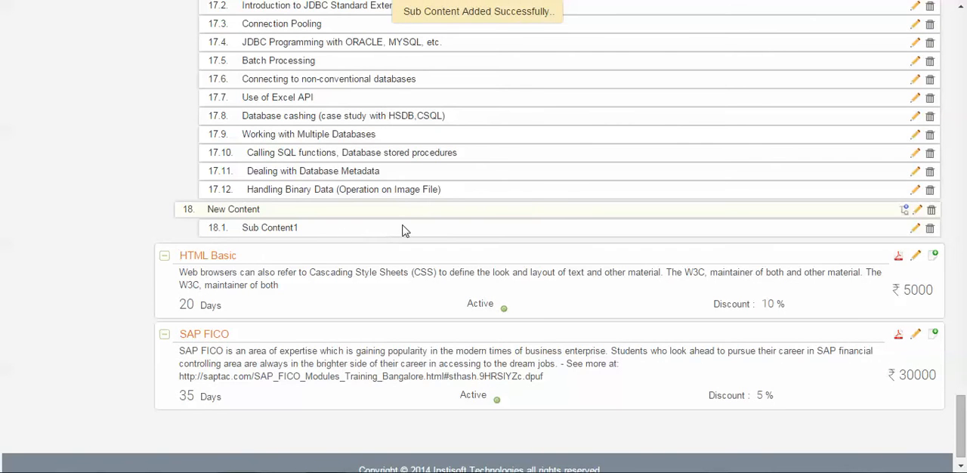
Delete the "New Content" topic, together with its sub content, from the JAVA course outline.
{"action": "scroll", "coordinate": [403, 231], "scroll_direction": "up", "scroll_amount": 5}
{"action": "scroll", "coordinate": [403, 231], "scroll_direction": "up", "scroll_amount": 10}
{"action": "scroll", "coordinate": [403, 231], "scroll_direction": "down", "scroll_amount": 11}
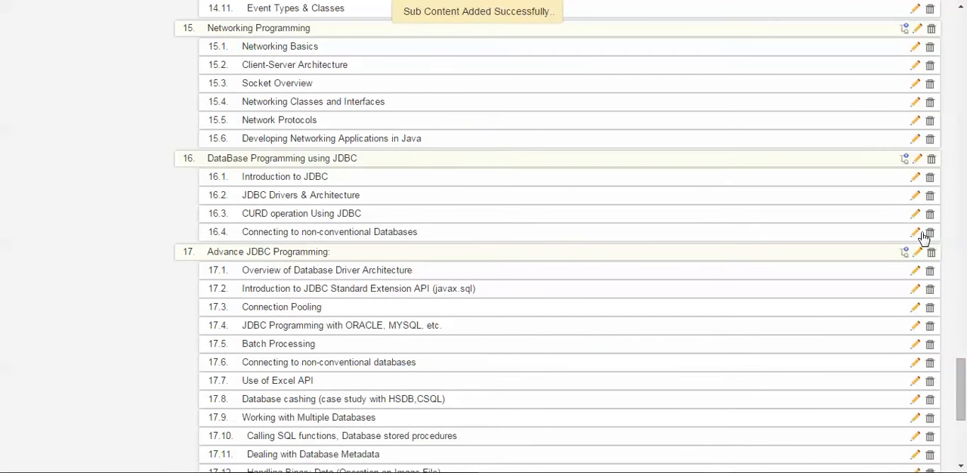
{"action": "scroll", "coordinate": [923, 241], "scroll_direction": "down", "scroll_amount": 4}
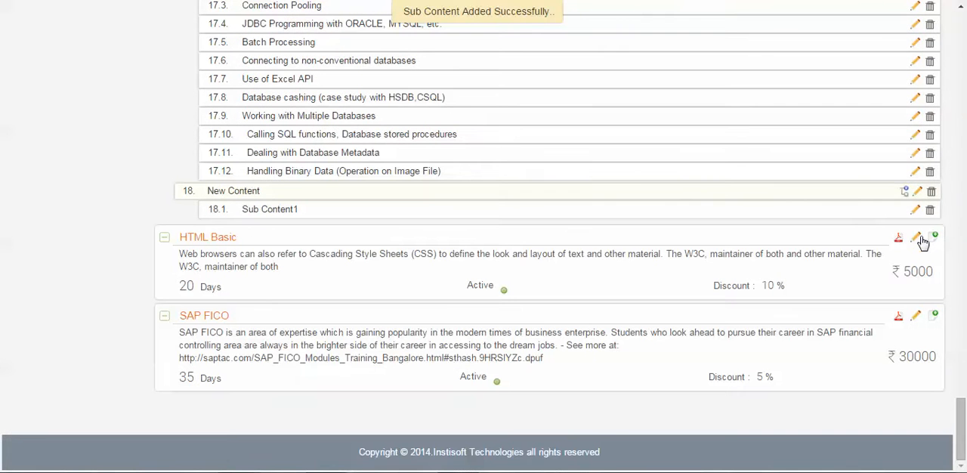
{"action": "left_click", "coordinate": [931, 193]}
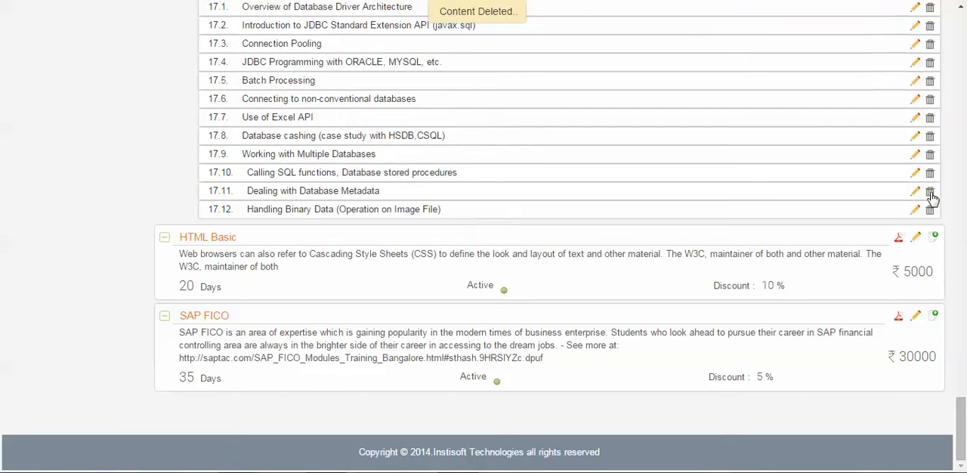
Update JAVA subtopic 1.1 under JAVA Introduction to read "Programming language Types and Paradigms. 1".
{"action": "scroll", "coordinate": [941, 202], "scroll_direction": "up", "scroll_amount": 5}
{"action": "scroll", "coordinate": [940, 202], "scroll_direction": "up", "scroll_amount": 20}
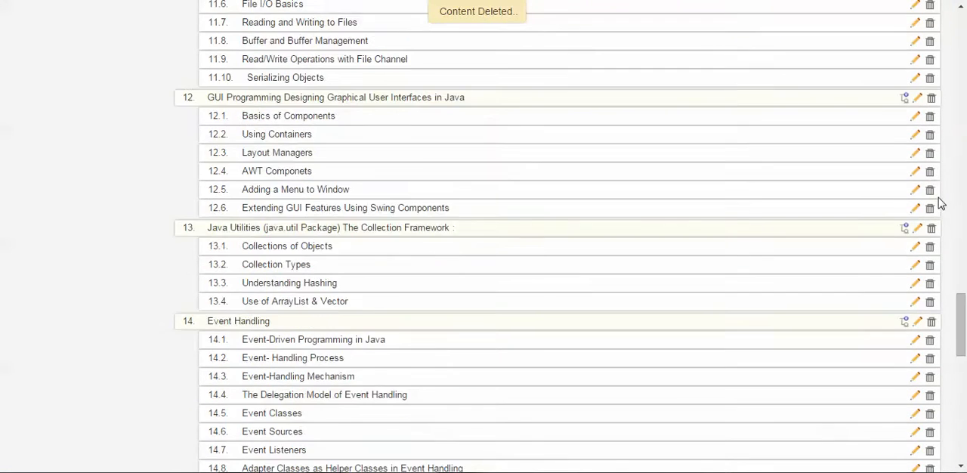
{"action": "scroll", "coordinate": [941, 203], "scroll_direction": "up", "scroll_amount": 10}
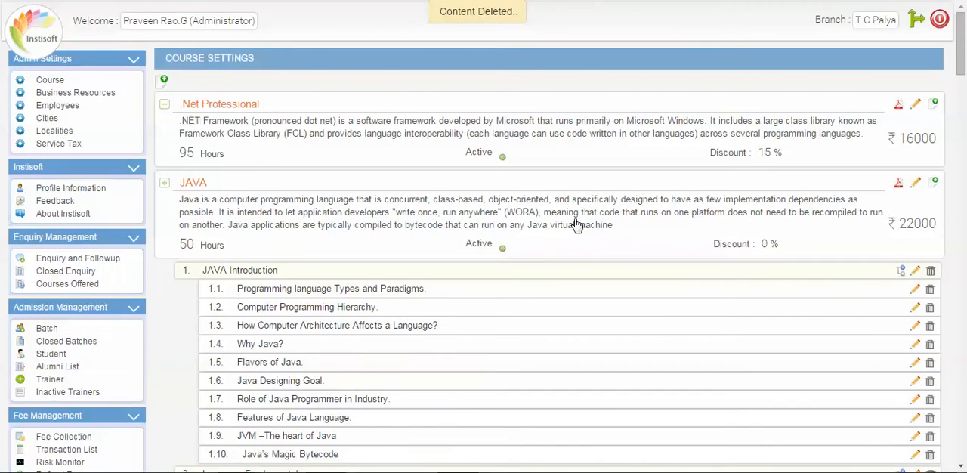
{"action": "scroll", "coordinate": [586, 219], "scroll_direction": "down", "scroll_amount": 2}
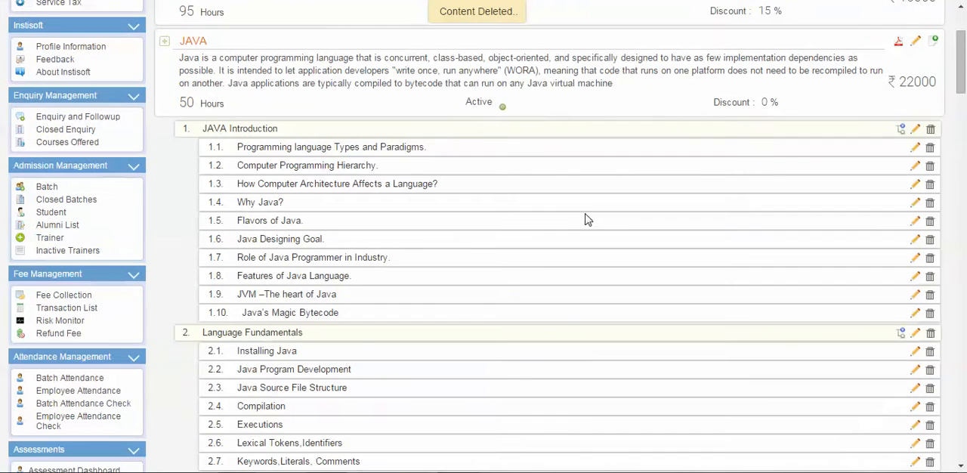
{"action": "left_click", "coordinate": [914, 148]}
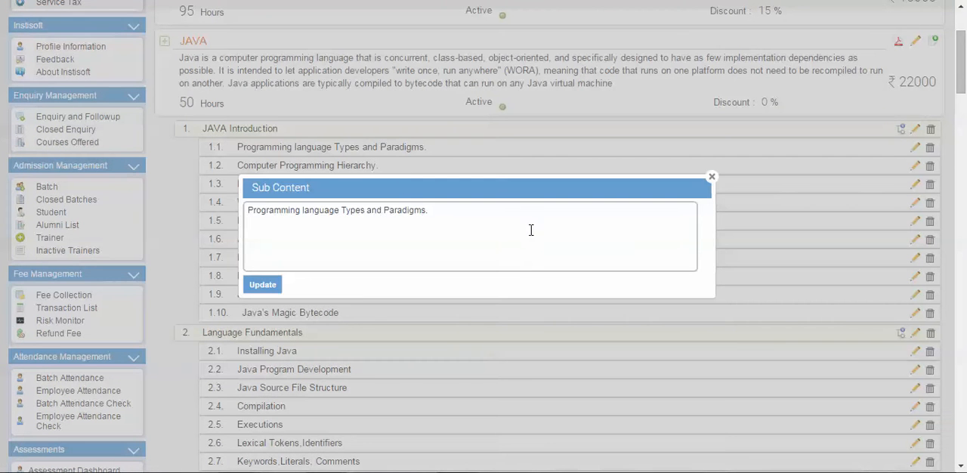
{"action": "left_click", "coordinate": [510, 220]}
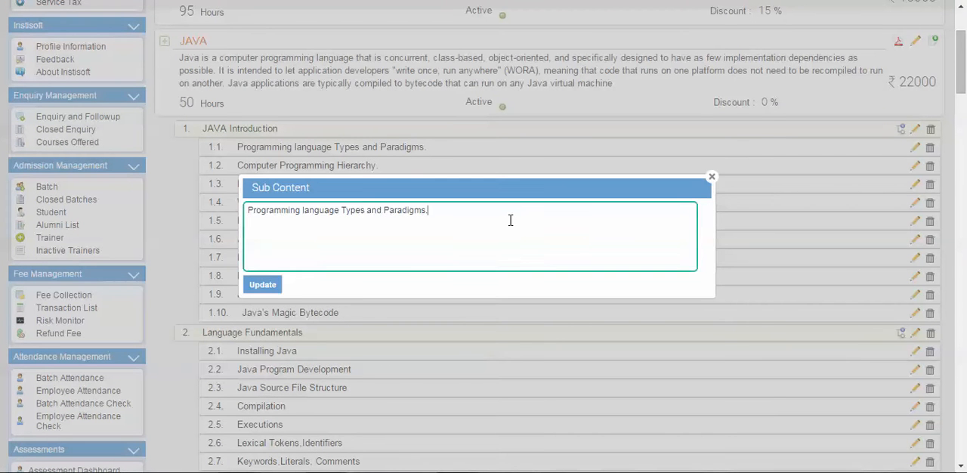
{"action": "type", "text": "1"}
{"action": "left_click", "coordinate": [275, 291]}
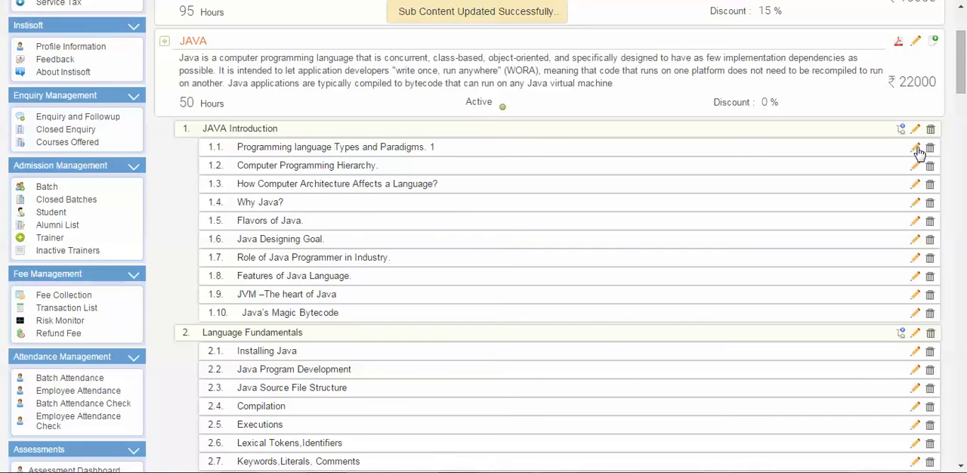
Update JAVA subtopic 1.1 again, restoring its text to "Programming language Types and Paradigms.".
{"action": "left_click", "coordinate": [915, 149]}
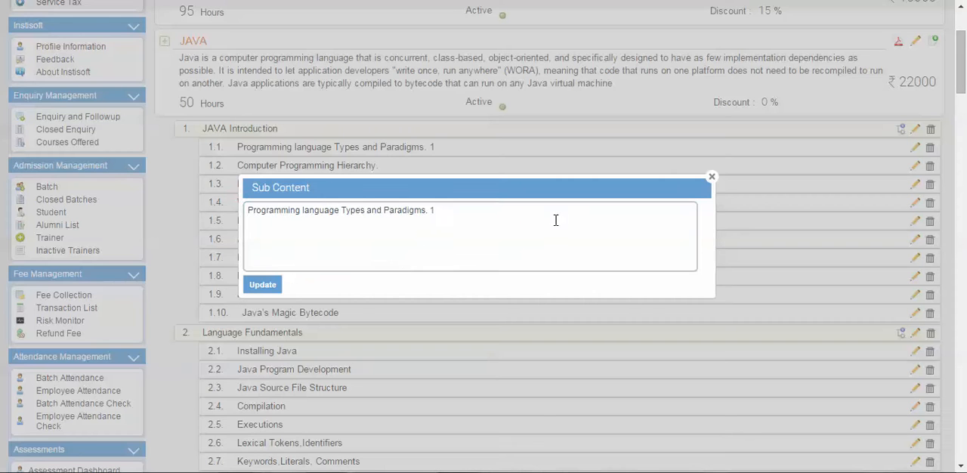
{"action": "left_click", "coordinate": [511, 217]}
{"action": "key", "text": "BackSpace"}
{"action": "key", "text": "BackSpace"}
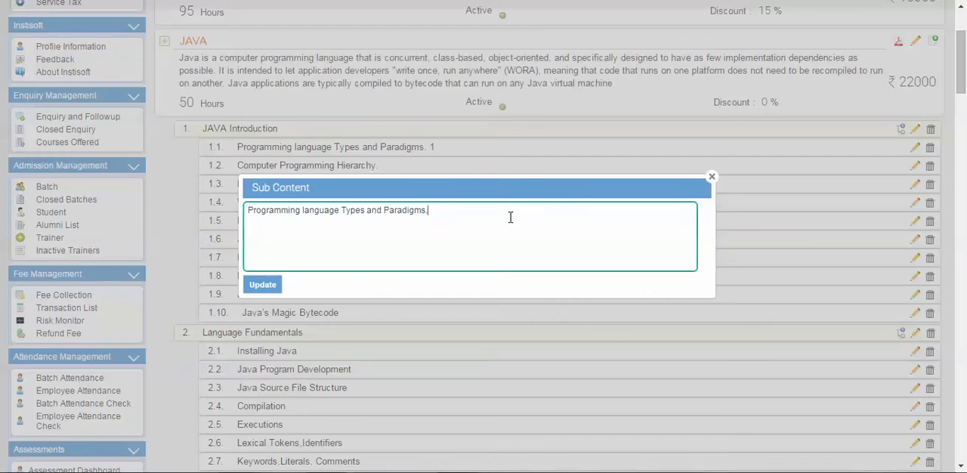
{"action": "left_click", "coordinate": [266, 284]}
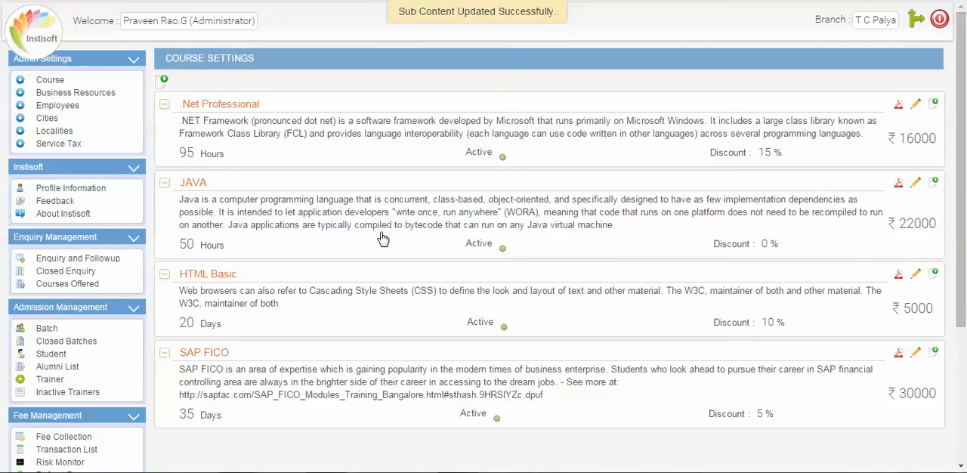
Examine the topic outlines of the .Net Professional and JAVA courses, expanding and collapsing each one.
{"action": "left_click", "coordinate": [401, 161]}
{"action": "scroll", "coordinate": [401, 162], "scroll_direction": "down", "scroll_amount": 15}
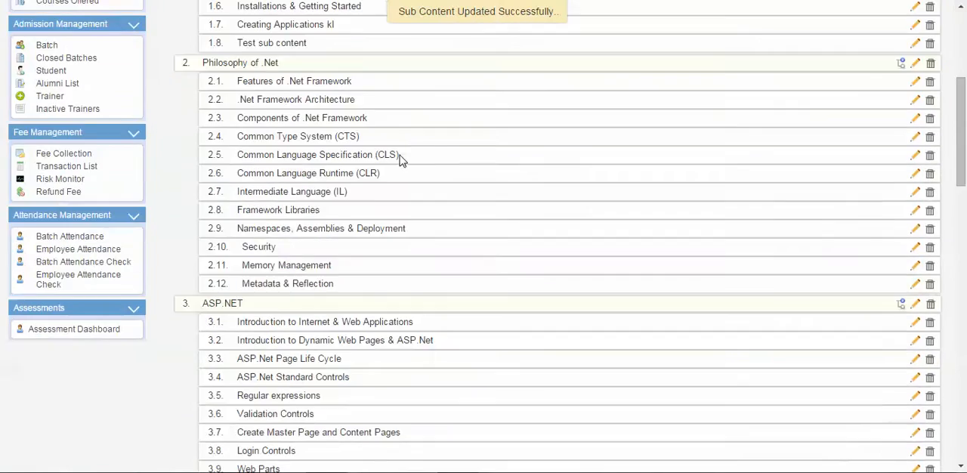
{"action": "scroll", "coordinate": [400, 165], "scroll_direction": "up", "scroll_amount": 15}
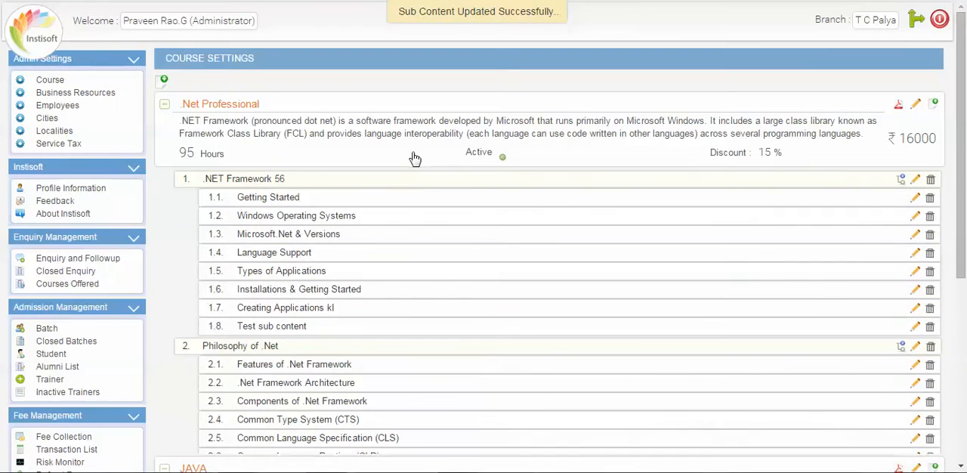
{"action": "left_click", "coordinate": [412, 161]}
{"action": "left_click", "coordinate": [414, 214]}
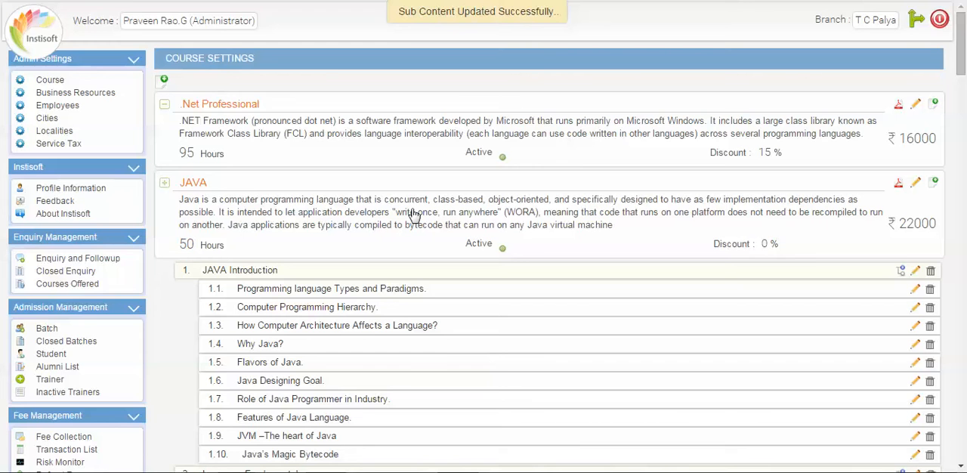
{"action": "scroll", "coordinate": [414, 215], "scroll_direction": "down", "scroll_amount": 2}
{"action": "scroll", "coordinate": [414, 215], "scroll_direction": "up", "scroll_amount": 2}
{"action": "left_click", "coordinate": [392, 211]}
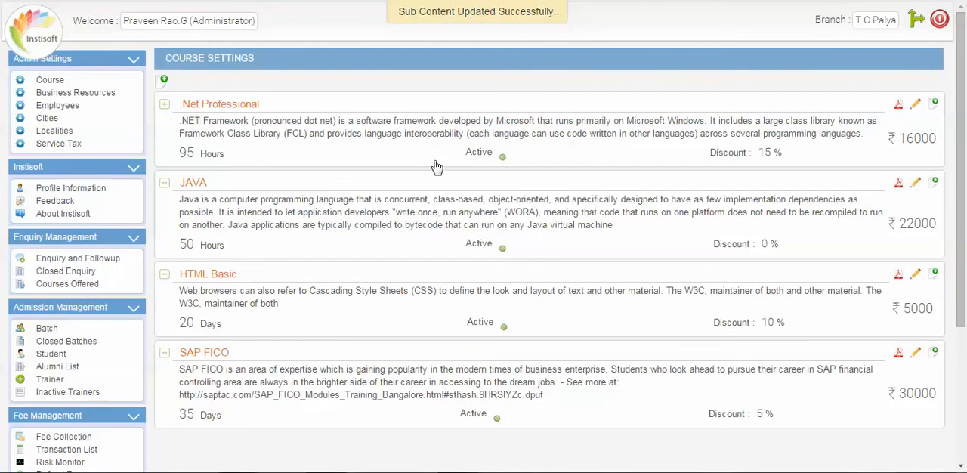
{"action": "left_click", "coordinate": [433, 166]}
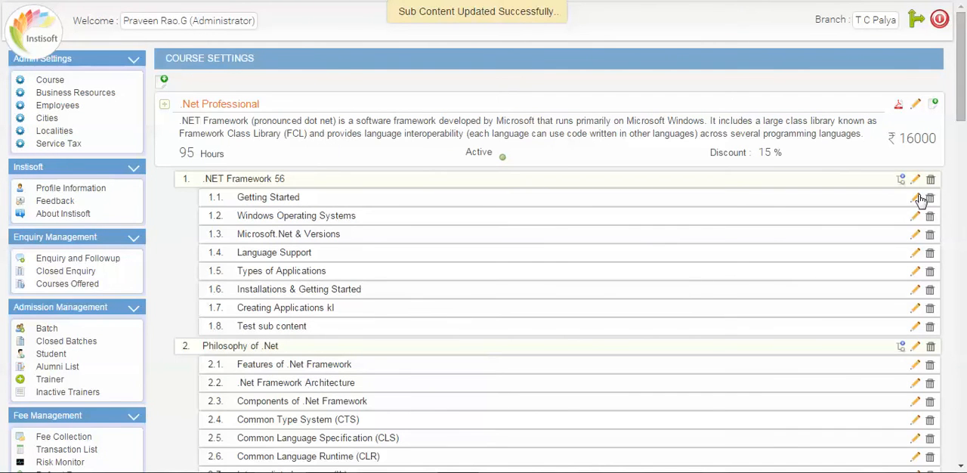
{"action": "left_click", "coordinate": [604, 164]}
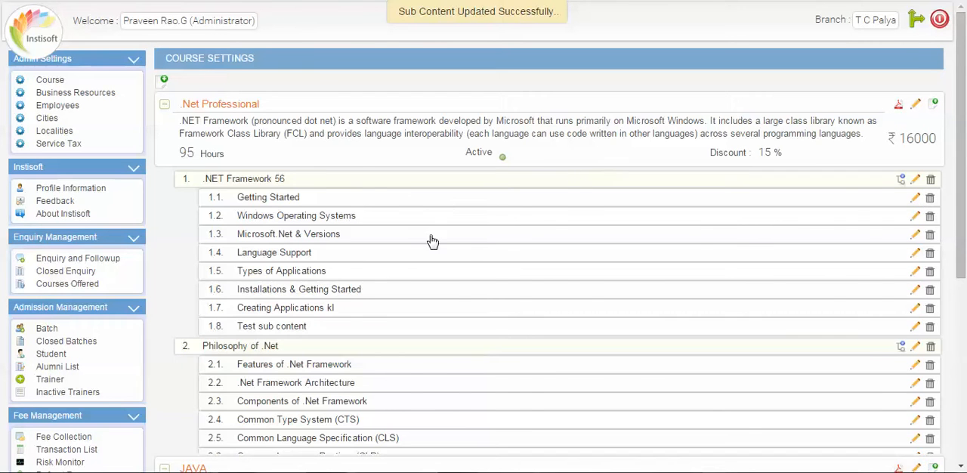
Start a new course named "HRD" with the description "fdxgdfgdf" and a duration of 30 hours.
{"action": "left_click", "coordinate": [162, 82]}
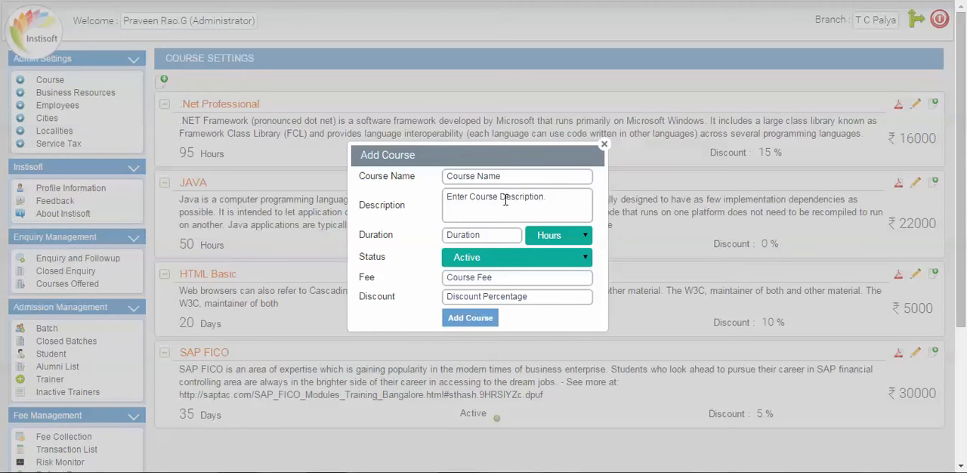
{"action": "left_click", "coordinate": [508, 178]}
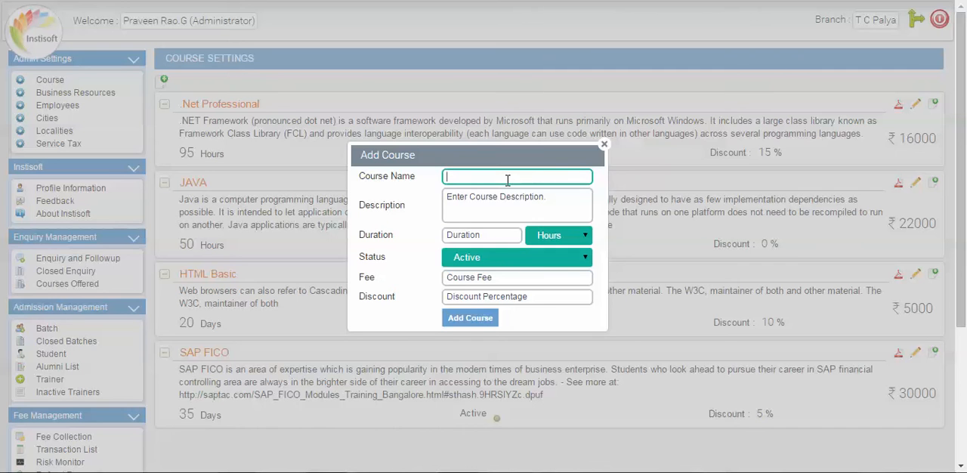
{"action": "type", "text": "HRD"}
{"action": "left_click", "coordinate": [459, 214]}
{"action": "type", "text": "fdxgdfgdf"}
{"action": "left_click", "coordinate": [499, 235]}
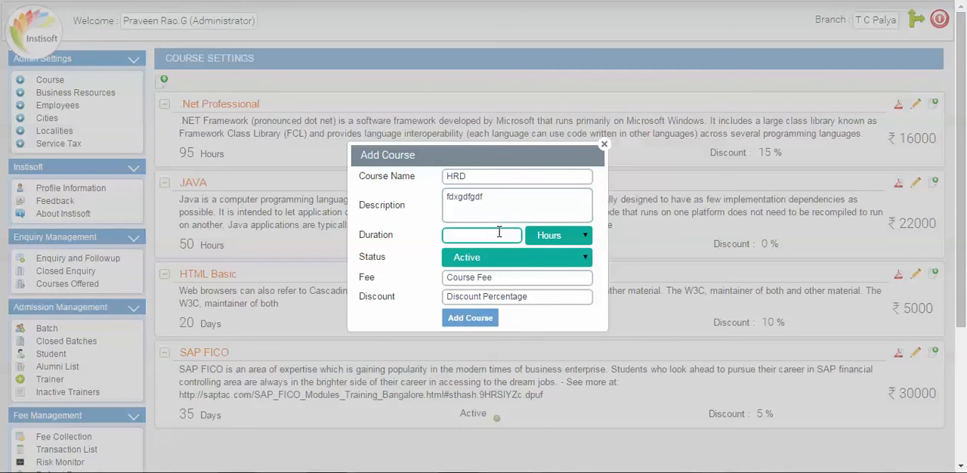
{"action": "type", "text": "30"}
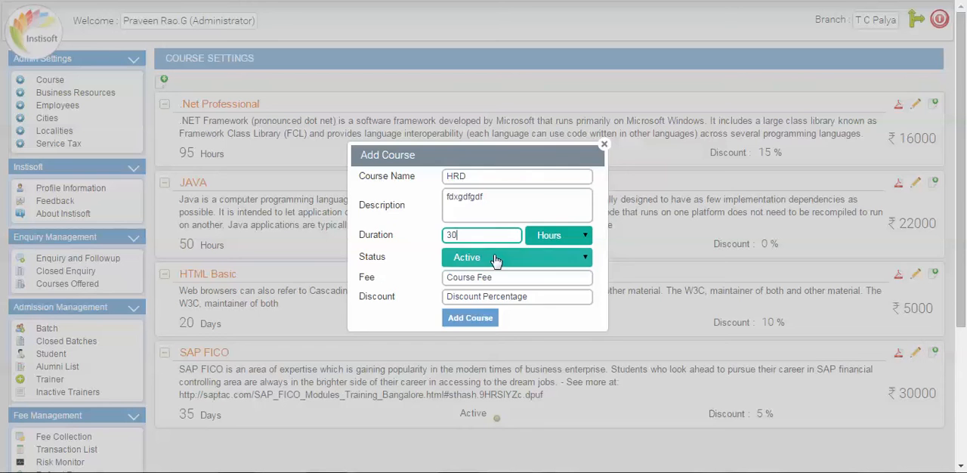
Keep the new course's status Active, set its fee to 9000 and discount to 0, and add the course.
{"action": "left_click", "coordinate": [496, 259]}
{"action": "left_click", "coordinate": [496, 260]}
{"action": "left_click", "coordinate": [487, 278]}
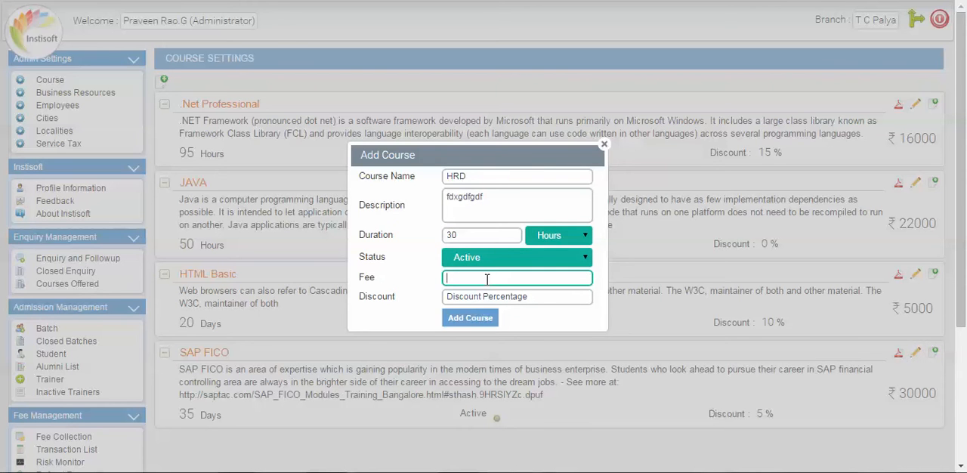
{"action": "type", "text": "9000"}
{"action": "left_click", "coordinate": [504, 294]}
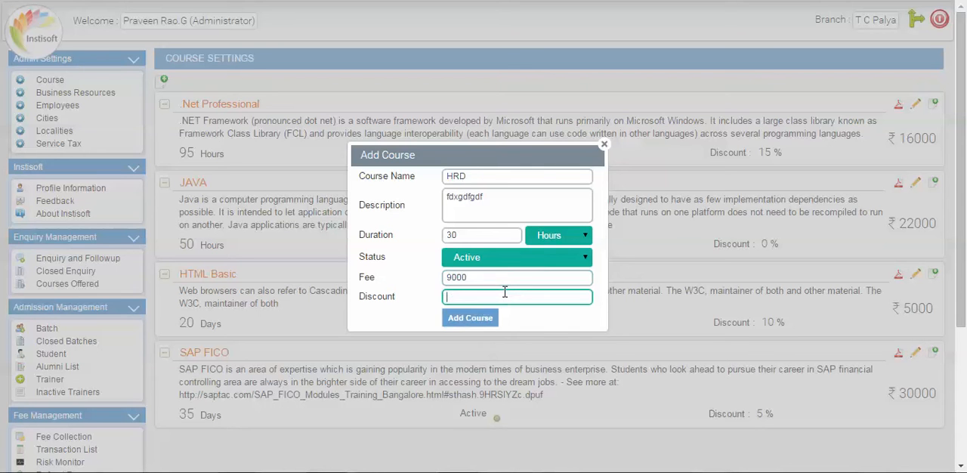
{"action": "type", "text": "0"}
{"action": "left_click", "coordinate": [474, 322]}
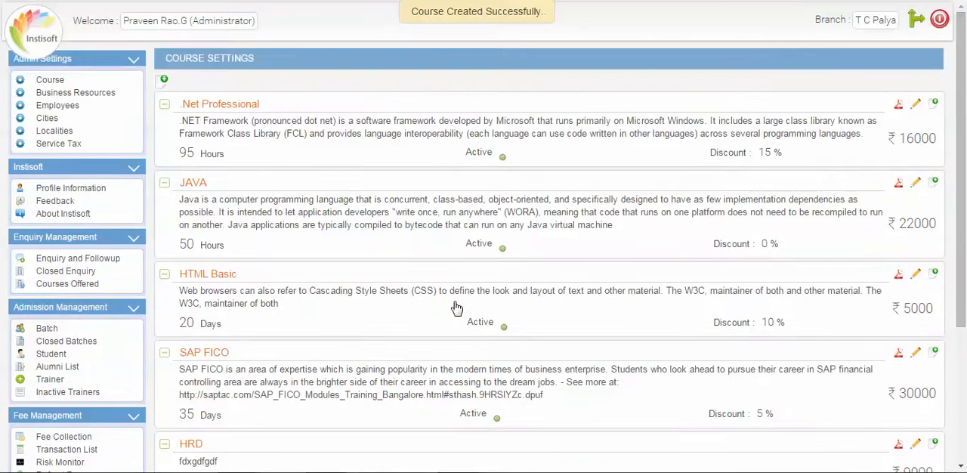
Add a course content topic titled "sadfasd" to the HRD course.
{"action": "scroll", "coordinate": [287, 384], "scroll_direction": "down", "scroll_amount": 2}
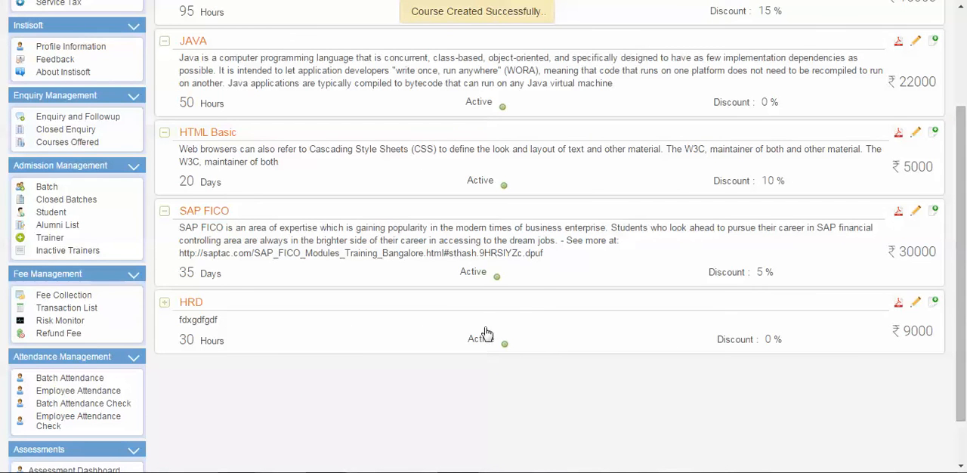
{"action": "left_click", "coordinate": [931, 307]}
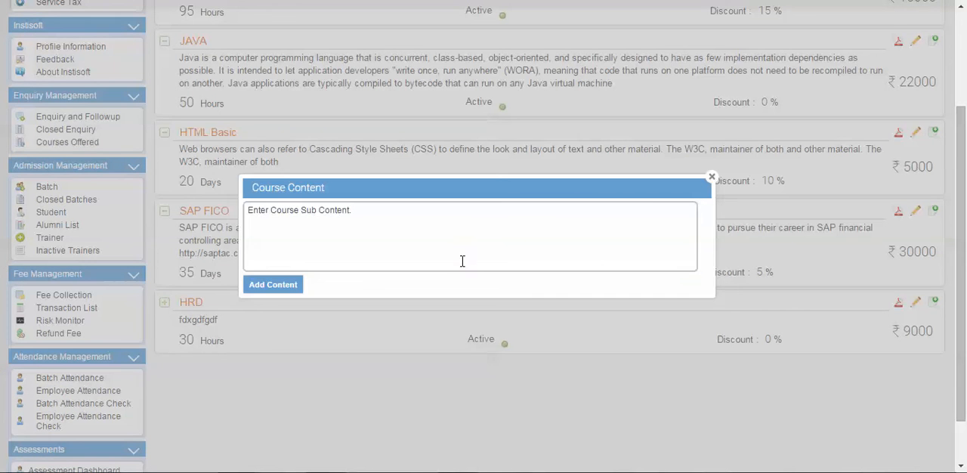
{"action": "left_click", "coordinate": [447, 252]}
{"action": "type", "text": "sadfasd"}
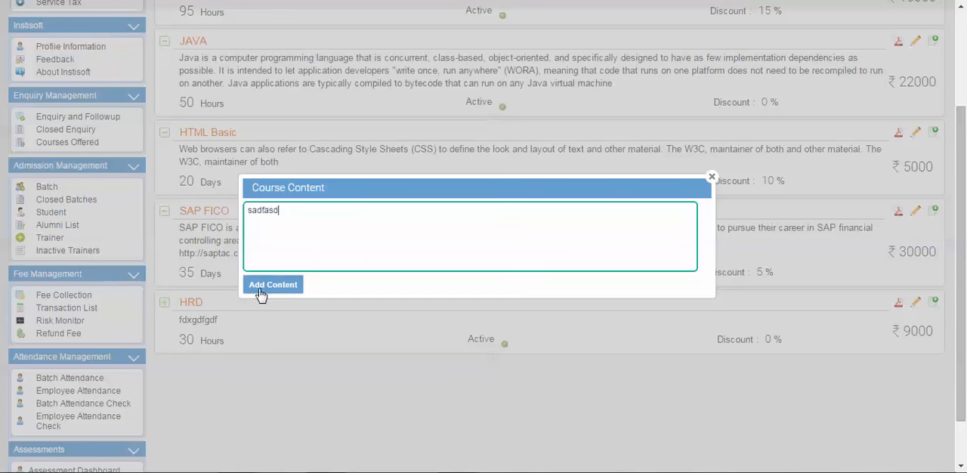
{"action": "left_click", "coordinate": [277, 290]}
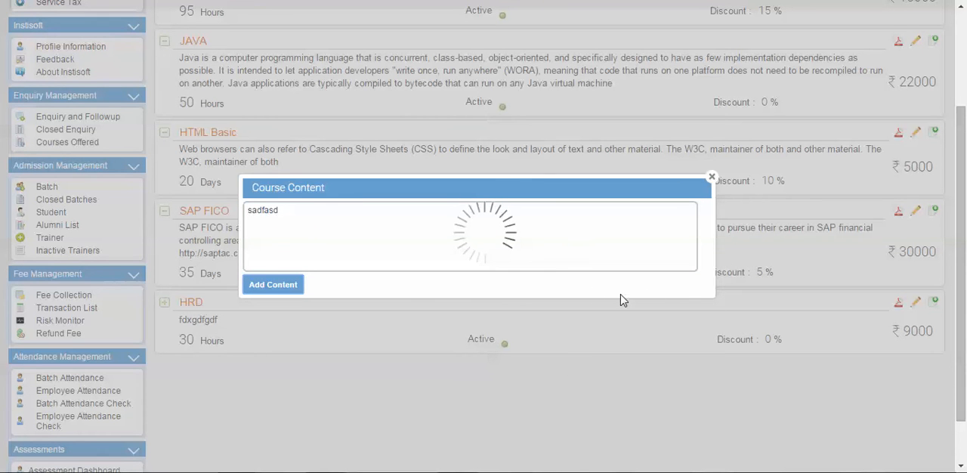
{"action": "scroll", "coordinate": [566, 283], "scroll_direction": "down", "scroll_amount": 1}
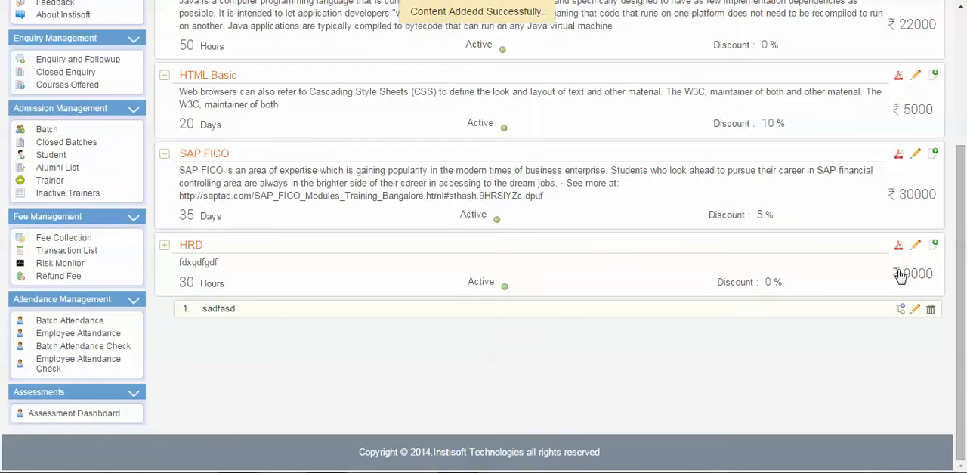
Add a second course content topic titled "sadfasdfasd" to the HRD course.
{"action": "left_click", "coordinate": [406, 286]}
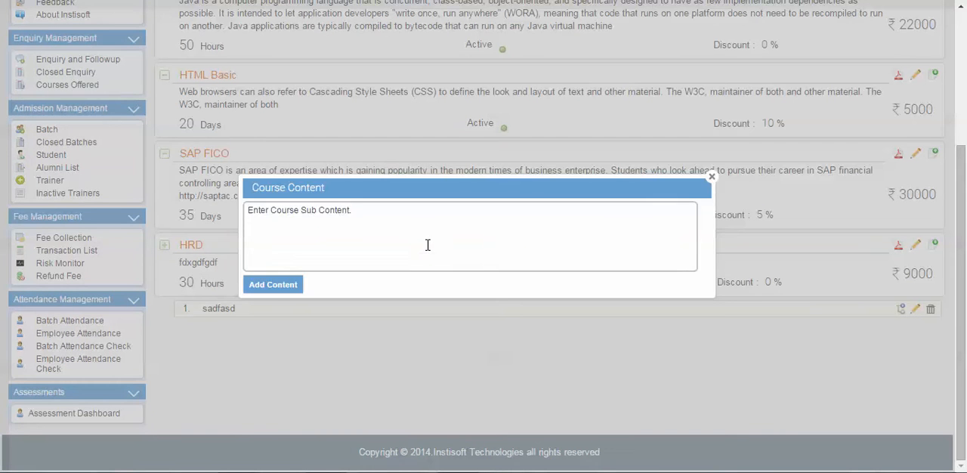
{"action": "left_click", "coordinate": [426, 244]}
{"action": "type", "text": "sadfasdf"}
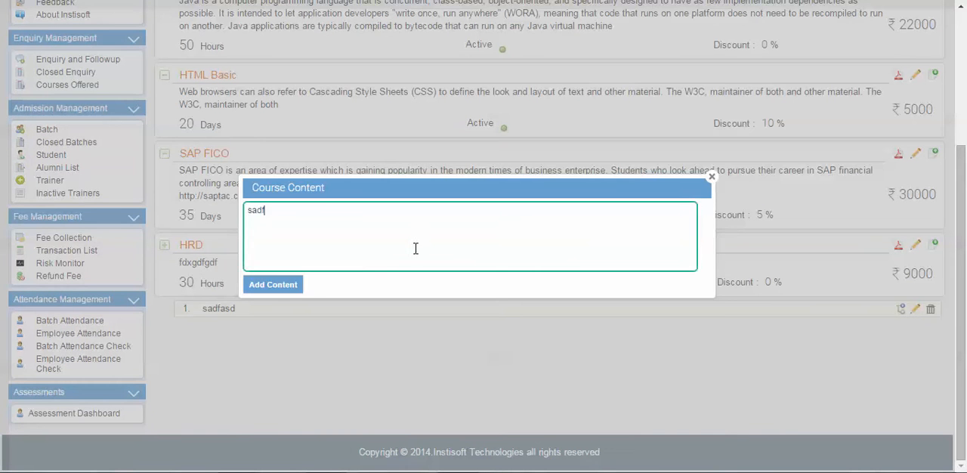
{"action": "type", "text": "asdf"}
{"action": "left_click", "coordinate": [297, 292]}
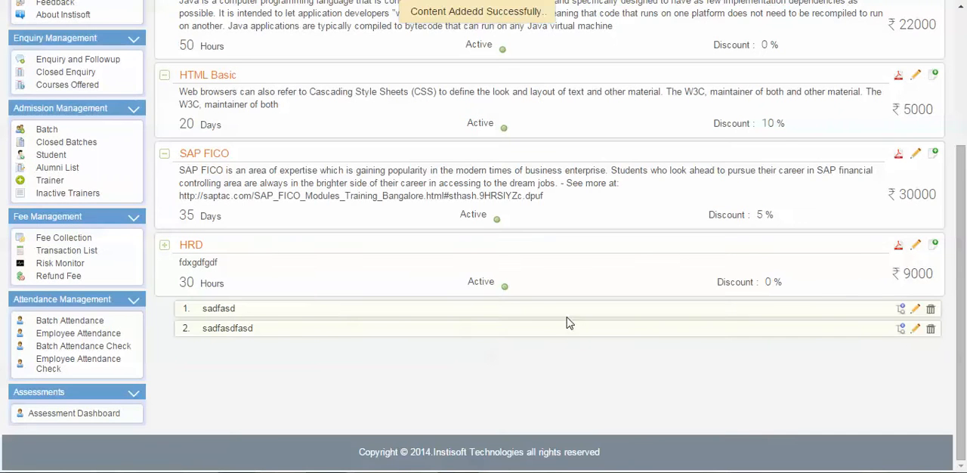
Add the sub contents "asdfasdf" and "dfasdf" under the HRD course's first topic, "sadfasd".
{"action": "left_click", "coordinate": [901, 309]}
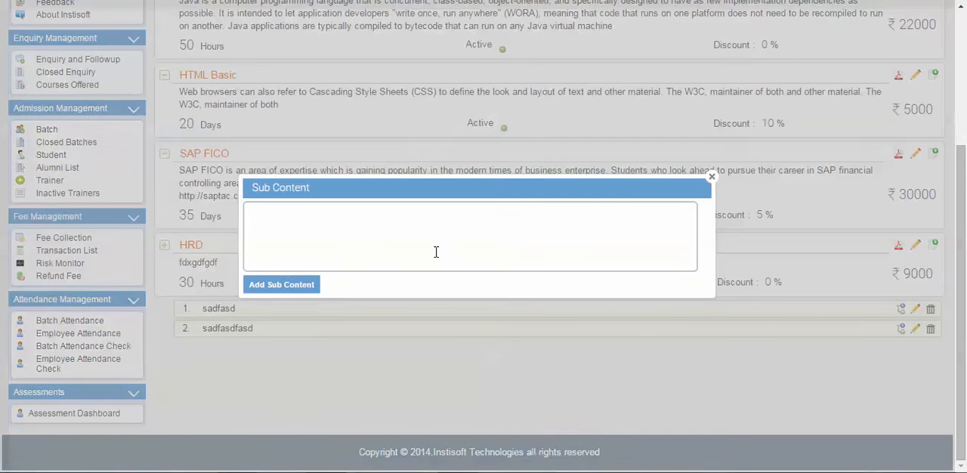
{"action": "left_click", "coordinate": [449, 244]}
{"action": "type", "text": "asdfasdf"}
{"action": "left_click", "coordinate": [302, 284]}
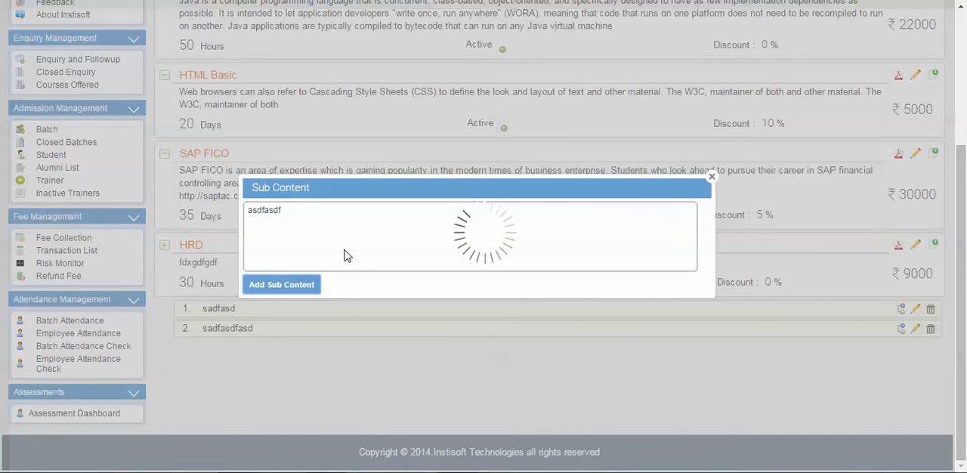
{"action": "left_click", "coordinate": [345, 250]}
{"action": "type", "text": "dfasdf"}
{"action": "left_click", "coordinate": [299, 285]}
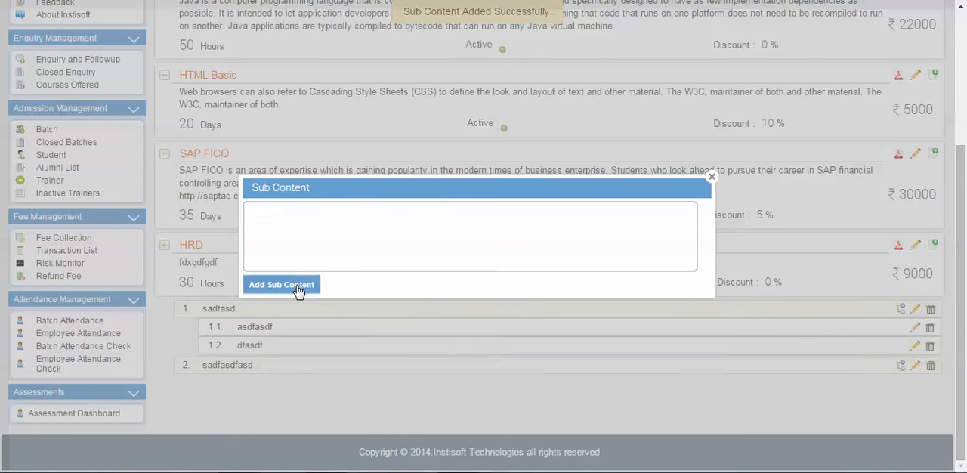
Add two more sub contents, "sadafsdfsd" and "asdfasdf", to the topic "sadfasd" and close the Sub Content dialog.
{"action": "left_click", "coordinate": [365, 250]}
{"action": "type", "text": "sadafsdfsd"}
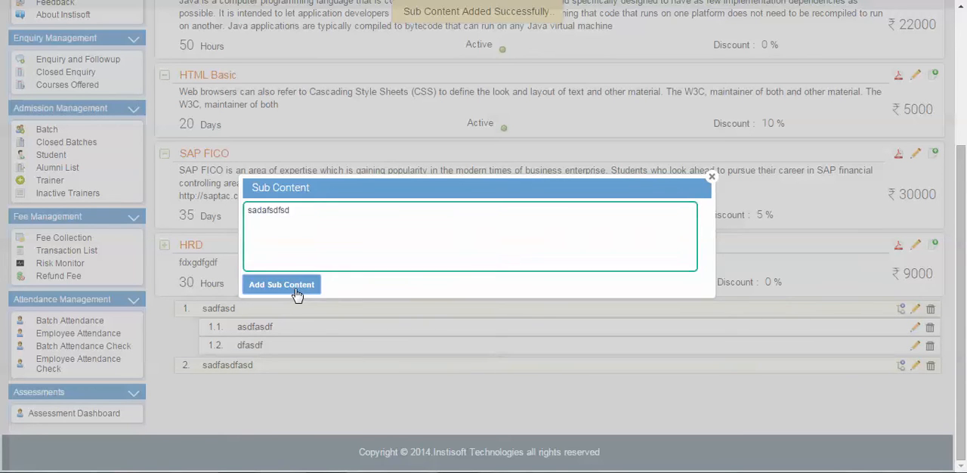
{"action": "left_click", "coordinate": [296, 295]}
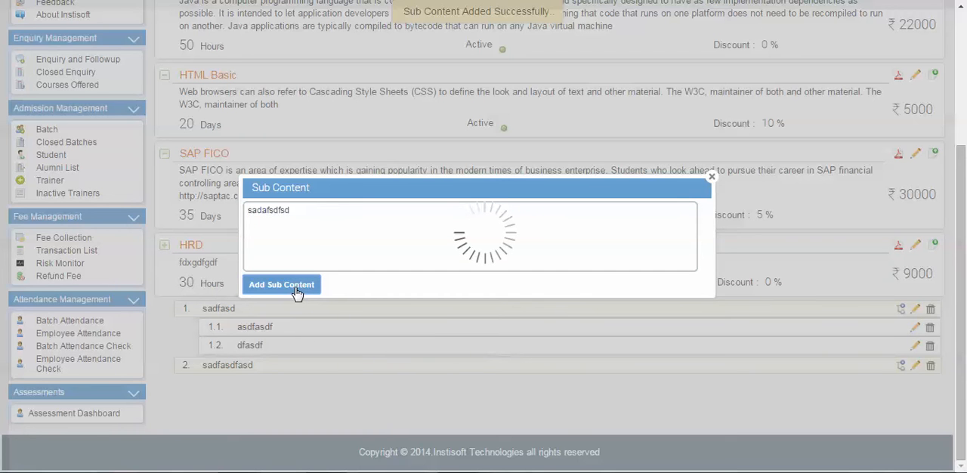
{"action": "left_click", "coordinate": [362, 239]}
{"action": "type", "text": "asdfasdf"}
{"action": "left_click", "coordinate": [310, 287]}
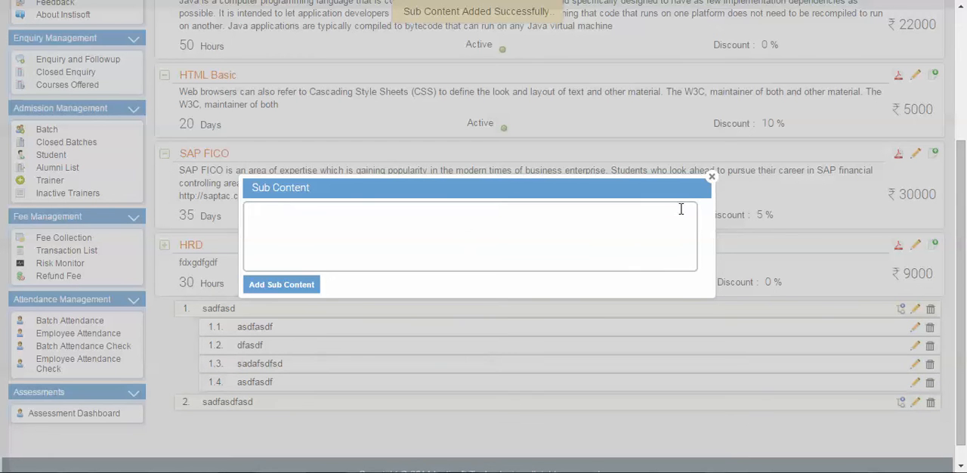
{"action": "left_click", "coordinate": [711, 179]}
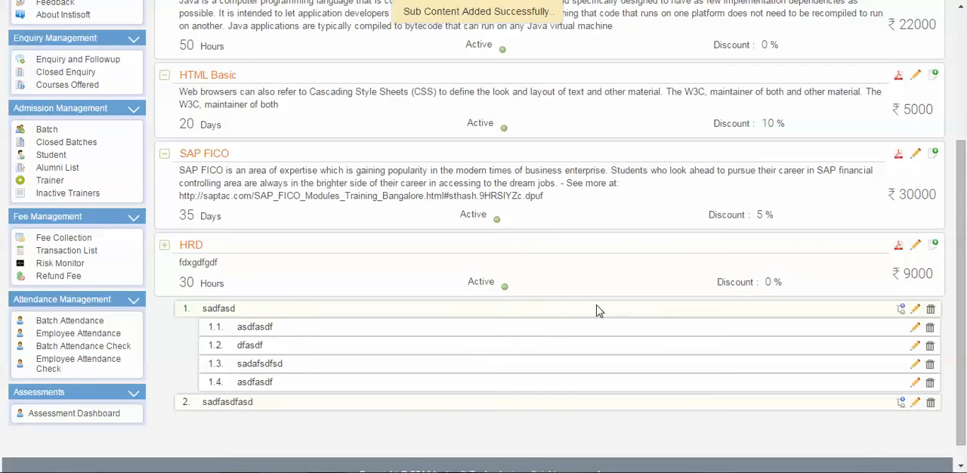
Examine the .Net Professional course's topics and sub contents through to its last topic, and collapse the outline again.
{"action": "scroll", "coordinate": [429, 306], "scroll_direction": "up", "scroll_amount": 1}
{"action": "scroll", "coordinate": [407, 342], "scroll_direction": "up", "scroll_amount": 2}
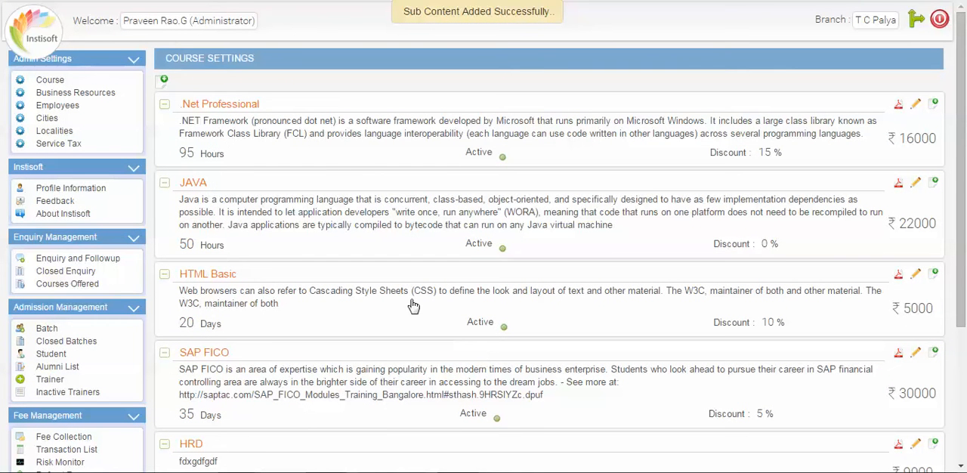
{"action": "left_click", "coordinate": [349, 158]}
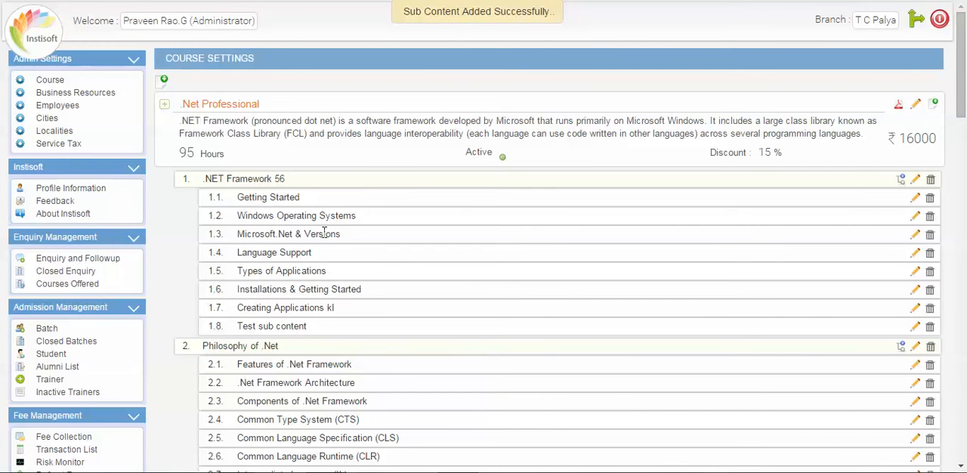
{"action": "left_click", "coordinate": [361, 156]}
{"action": "scroll", "coordinate": [356, 177], "scroll_direction": "down", "scroll_amount": 5}
{"action": "scroll", "coordinate": [358, 187], "scroll_direction": "up", "scroll_amount": 5}
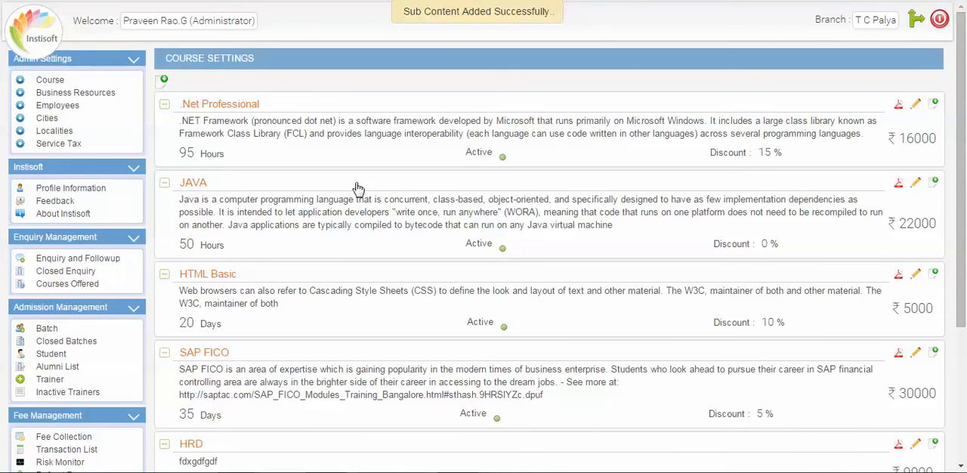
{"action": "left_click", "coordinate": [373, 148]}
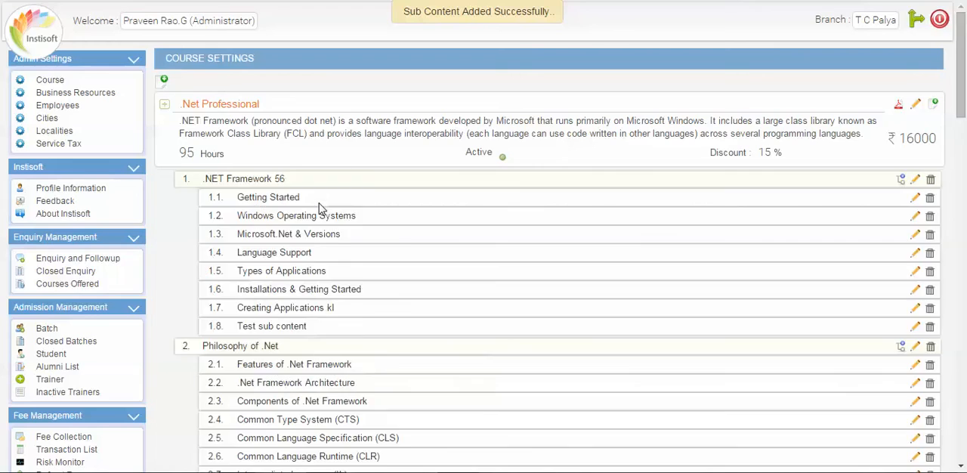
{"action": "scroll", "coordinate": [322, 211], "scroll_direction": "down", "scroll_amount": 10}
{"action": "scroll", "coordinate": [318, 213], "scroll_direction": "down", "scroll_amount": 5}
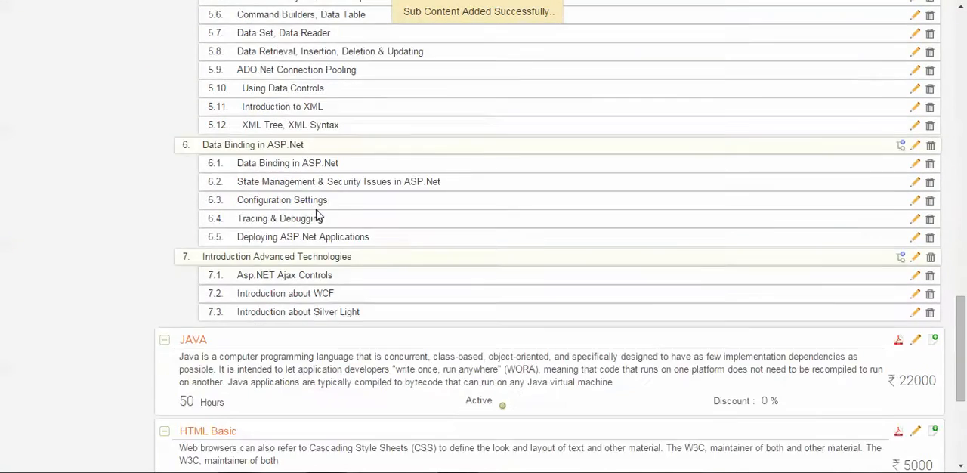
{"action": "scroll", "coordinate": [315, 217], "scroll_direction": "up", "scroll_amount": 12}
{"action": "scroll", "coordinate": [315, 218], "scroll_direction": "up", "scroll_amount": 3}
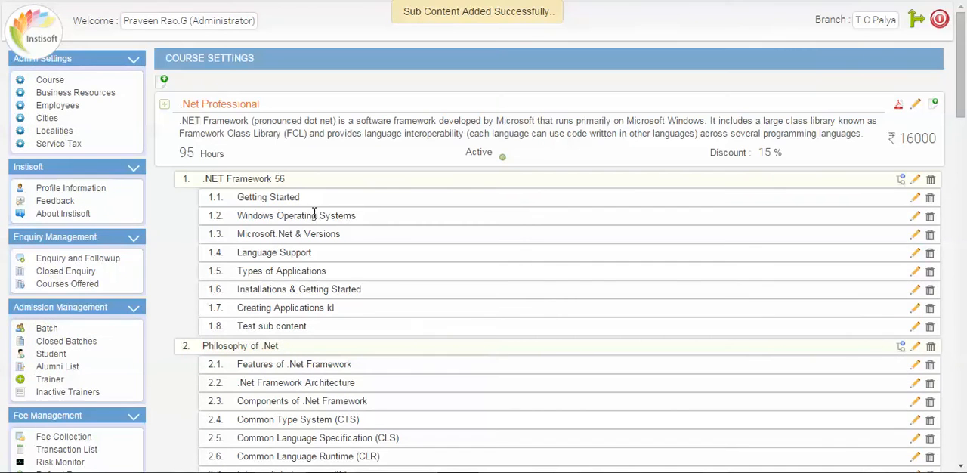
{"action": "left_click", "coordinate": [333, 163]}
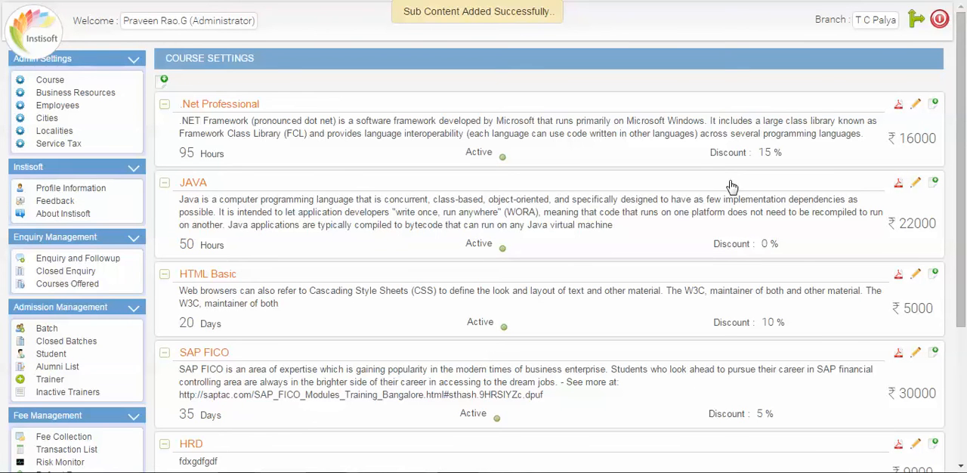
Generate and download the PDF course manual of the .Net Professional course, keeping its topic outline collapsed.
{"action": "left_click", "coordinate": [898, 106]}
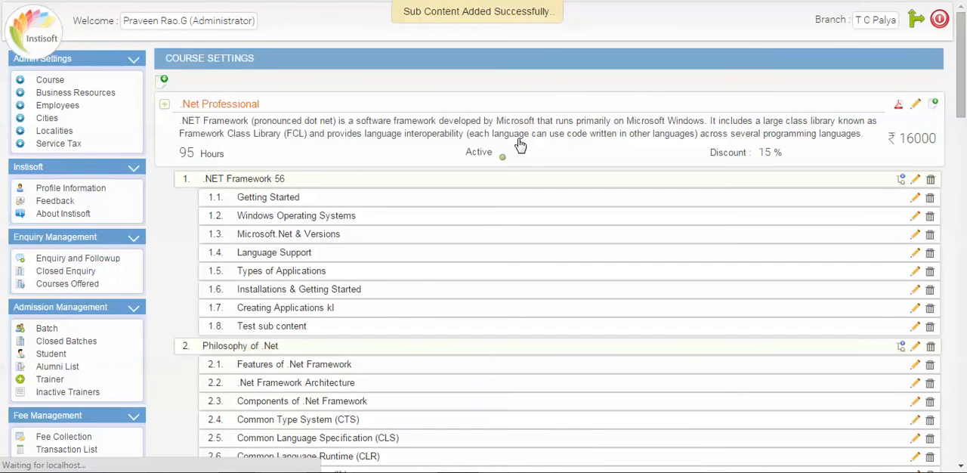
{"action": "scroll", "coordinate": [519, 145], "scroll_direction": "down", "scroll_amount": 17}
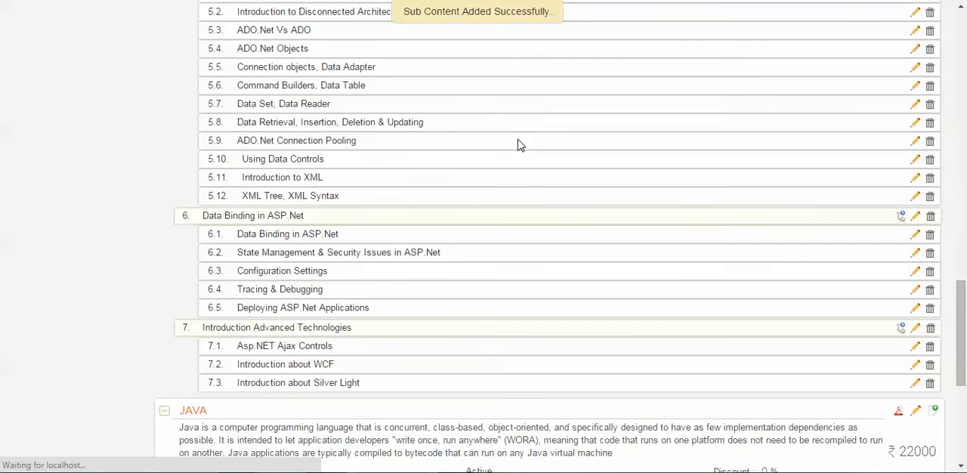
{"action": "scroll", "coordinate": [520, 145], "scroll_direction": "up", "scroll_amount": 15}
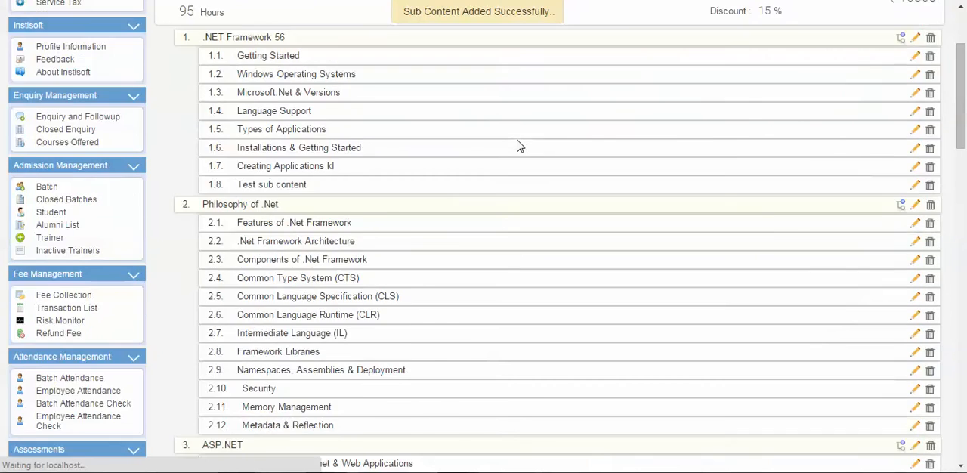
{"action": "scroll", "coordinate": [520, 145], "scroll_direction": "up", "scroll_amount": 3}
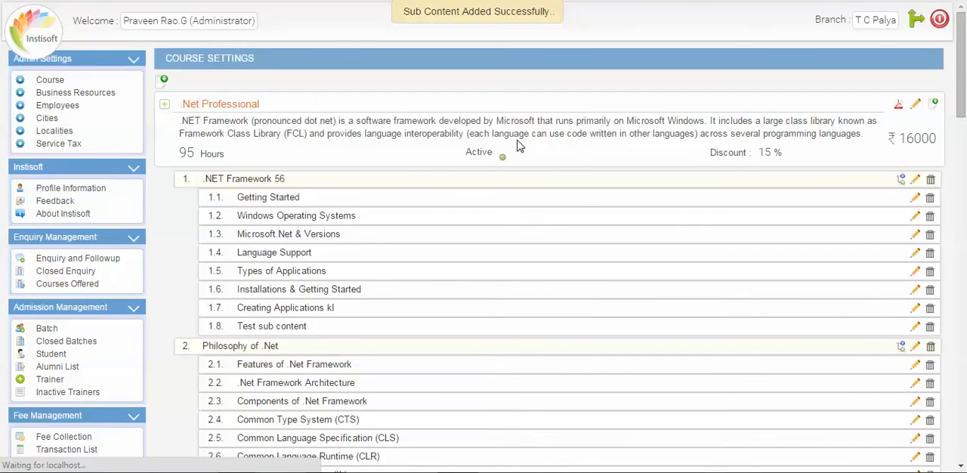
{"action": "left_click", "coordinate": [466, 146]}
{"action": "scroll", "coordinate": [471, 161], "scroll_direction": "down", "scroll_amount": 3}
{"action": "scroll", "coordinate": [471, 161], "scroll_direction": "up", "scroll_amount": 2}
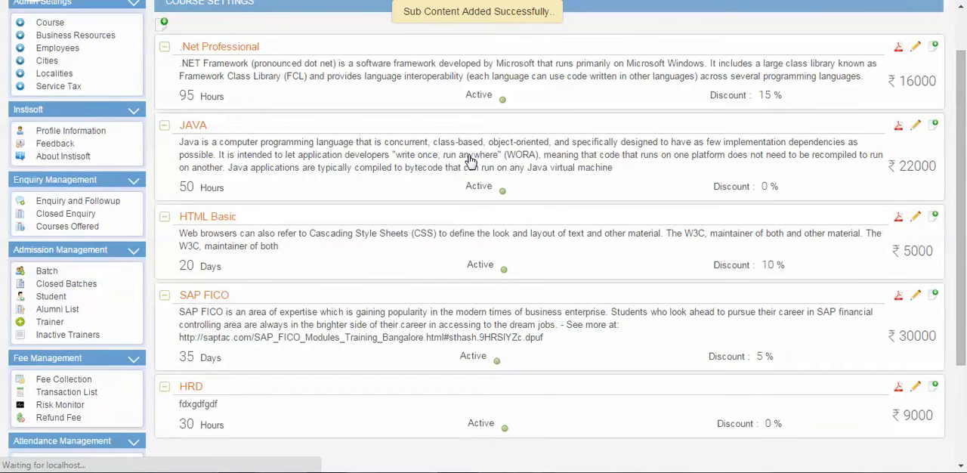
{"action": "scroll", "coordinate": [471, 160], "scroll_direction": "up", "scroll_amount": 1}
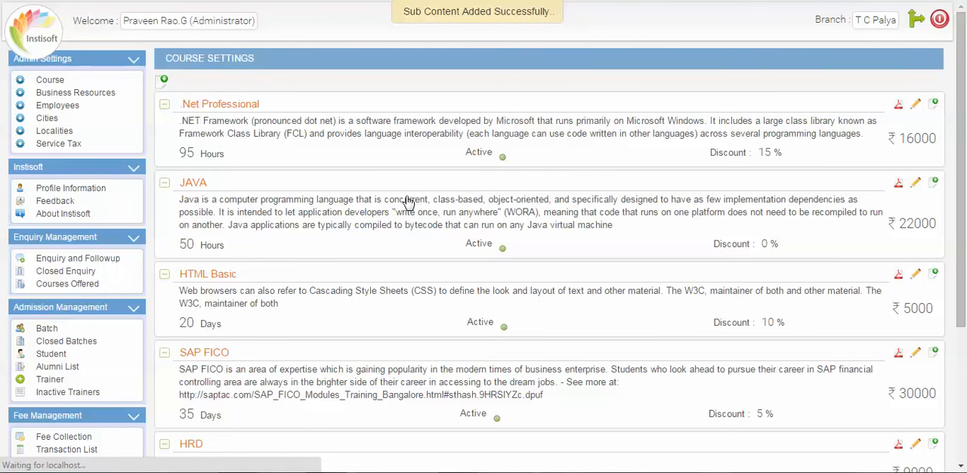
{"action": "scroll", "coordinate": [408, 203], "scroll_direction": "down", "scroll_amount": 3}
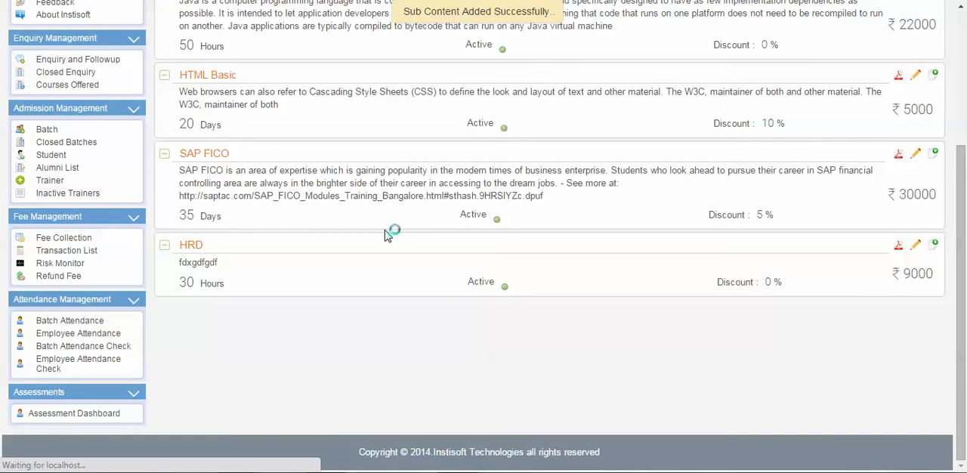
{"action": "scroll", "coordinate": [389, 235], "scroll_direction": "up", "scroll_amount": 3}
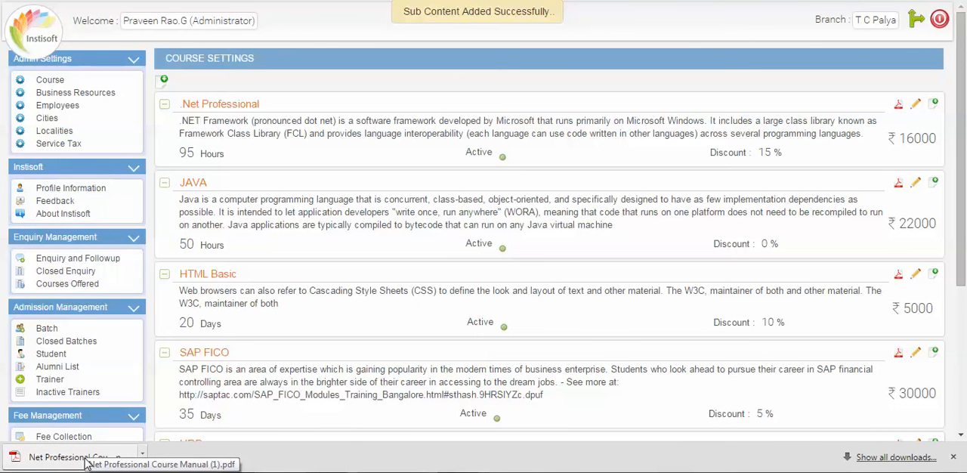
Open the downloaded .Net Professional course manual PDF and examine its institute details, course fee, discount, saved amount and full course content.
{"action": "left_click", "coordinate": [86, 461]}
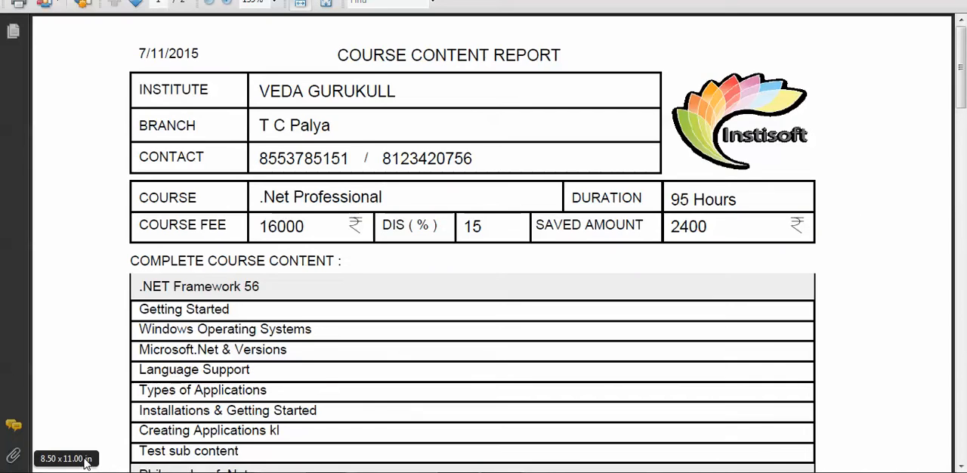
{"action": "scroll", "coordinate": [216, 302], "scroll_direction": "down", "scroll_amount": 1}
{"action": "scroll", "coordinate": [325, 255], "scroll_direction": "down", "scroll_amount": 15}
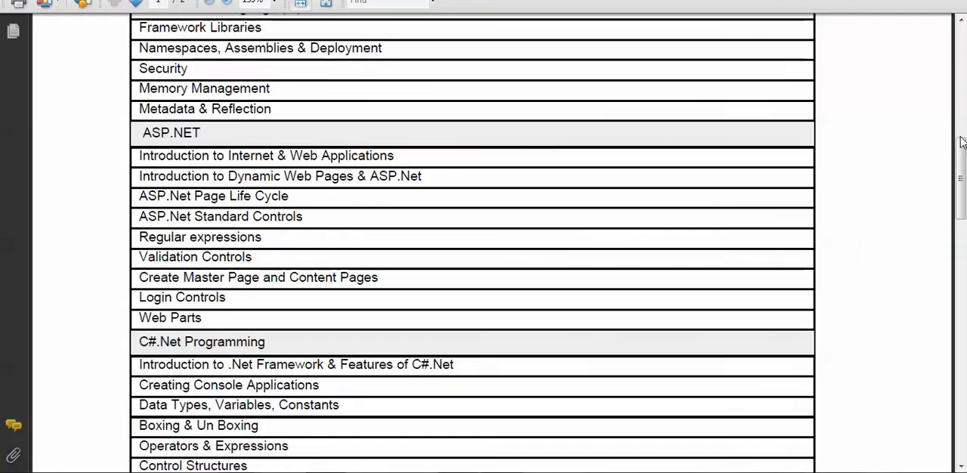
{"action": "left_click_drag", "start_coordinate": [963, 164], "coordinate": [961, 53]}
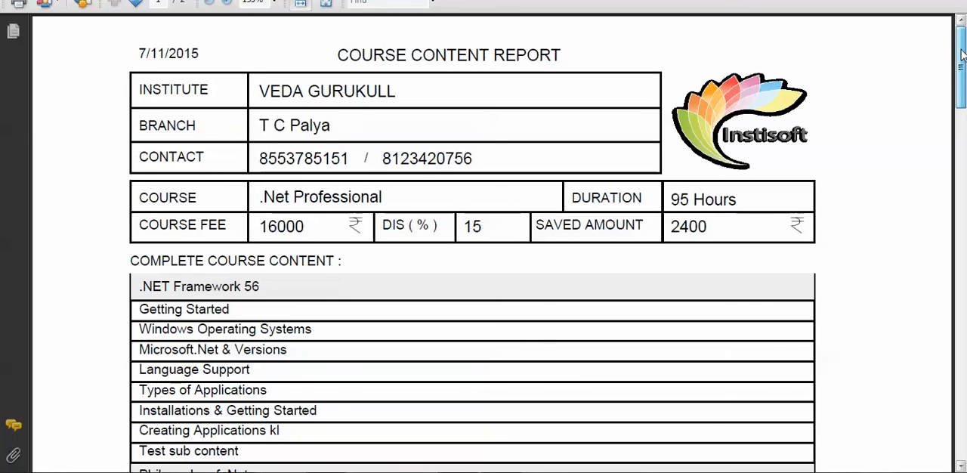
{"action": "left_click_drag", "start_coordinate": [259, 91], "coordinate": [464, 134]}
{"action": "left_click", "coordinate": [464, 133]}
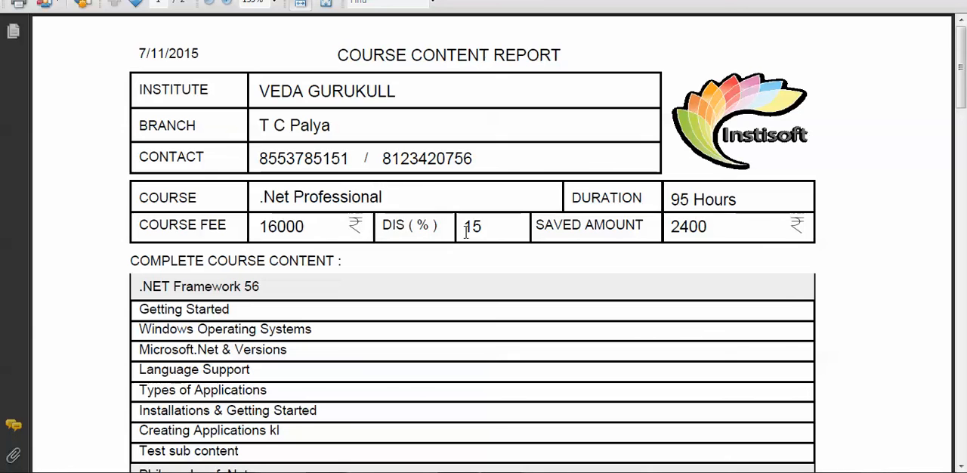
{"action": "left_click_drag", "start_coordinate": [464, 227], "coordinate": [500, 227]}
{"action": "key", "text": "ctrl+a"}
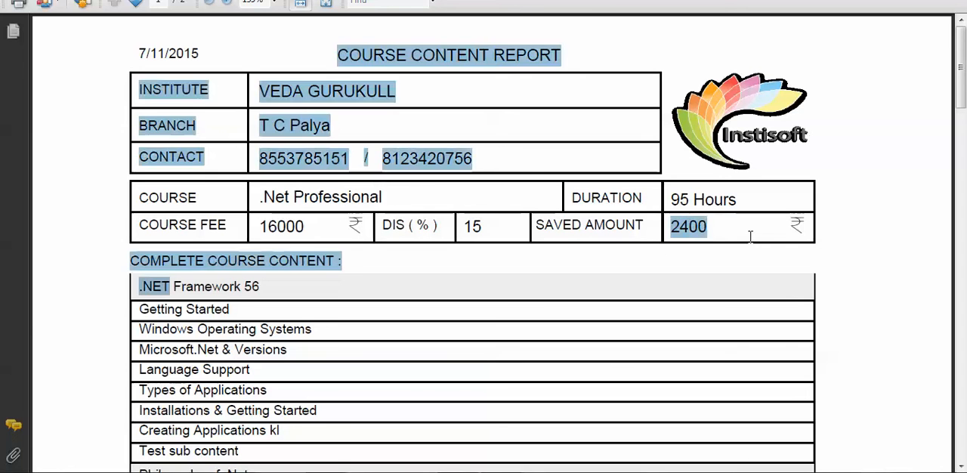
{"action": "left_click", "coordinate": [615, 259]}
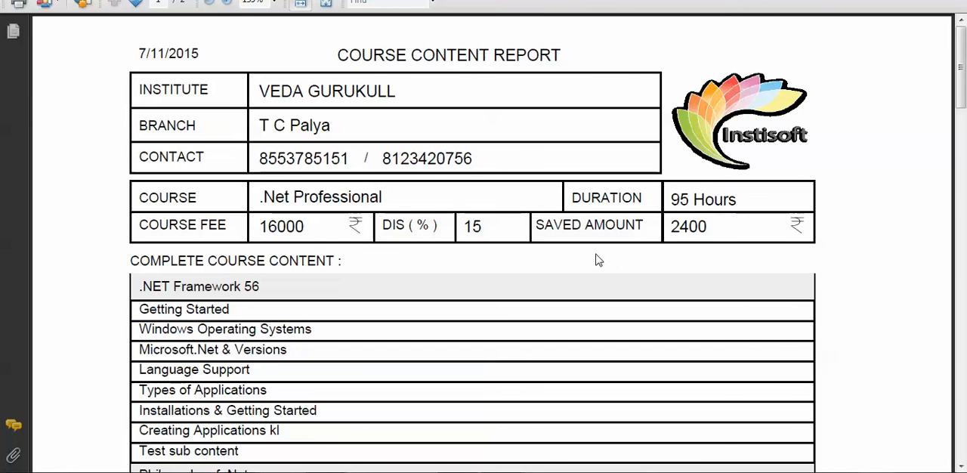
{"action": "mouse_move", "coordinate": [962, 89]}
{"action": "left_mouse_down"}
{"action": "mouse_move", "coordinate": [961, 437]}
{"action": "mouse_move", "coordinate": [962, 75]}
{"action": "left_mouse_up"}
{"action": "scroll", "coordinate": [309, 237], "scroll_direction": "down", "scroll_amount": 3}
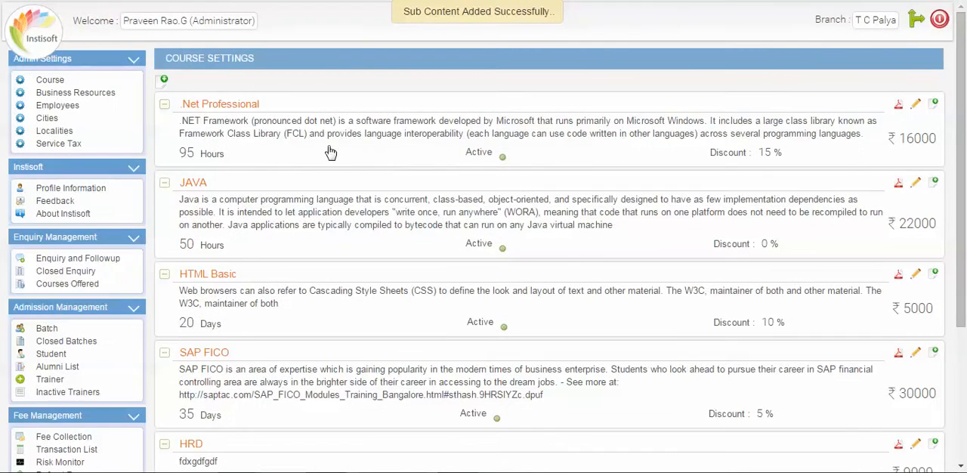
Reopen the Course settings, set the .Net Professional course's status to Inactive and save the update.
{"action": "left_click", "coordinate": [61, 94]}
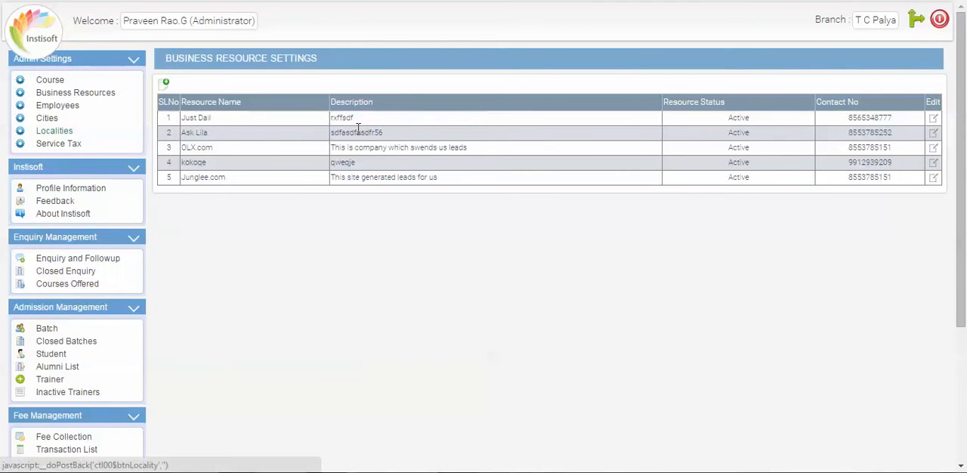
{"action": "left_click", "coordinate": [57, 81]}
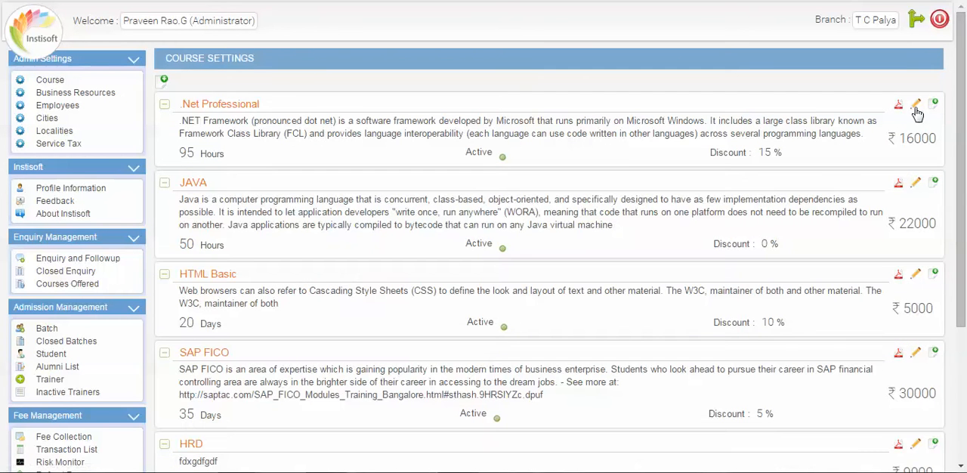
{"action": "left_click", "coordinate": [916, 106]}
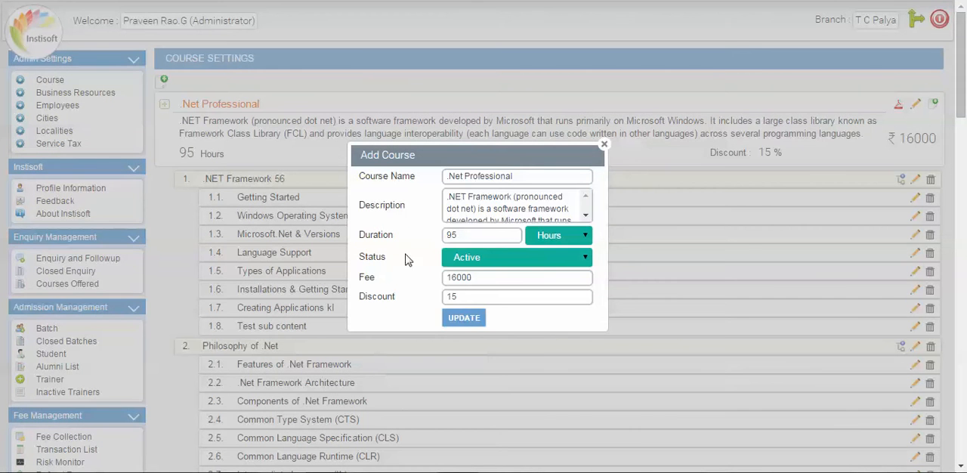
{"action": "left_click", "coordinate": [512, 192]}
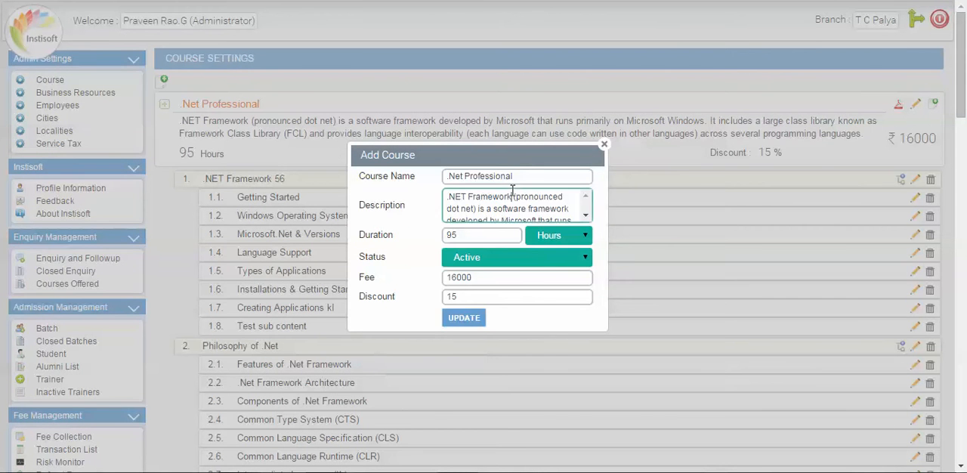
{"action": "left_click", "coordinate": [478, 264]}
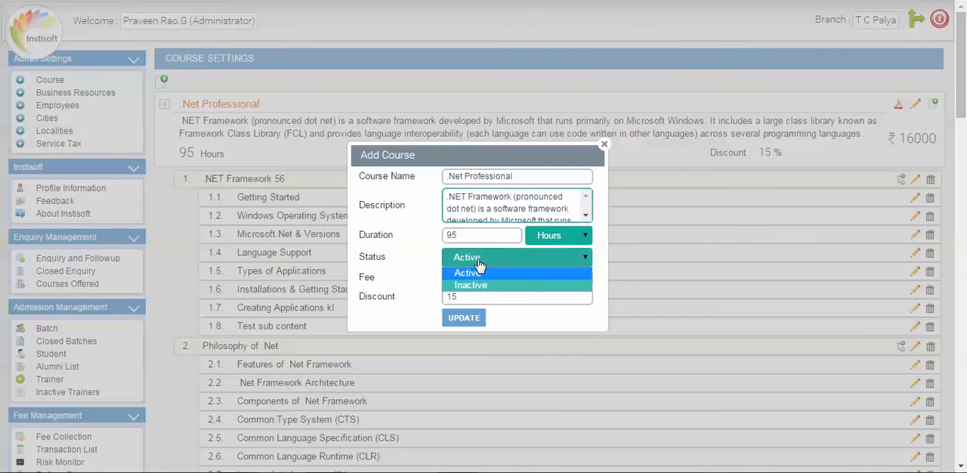
{"action": "left_click", "coordinate": [473, 285]}
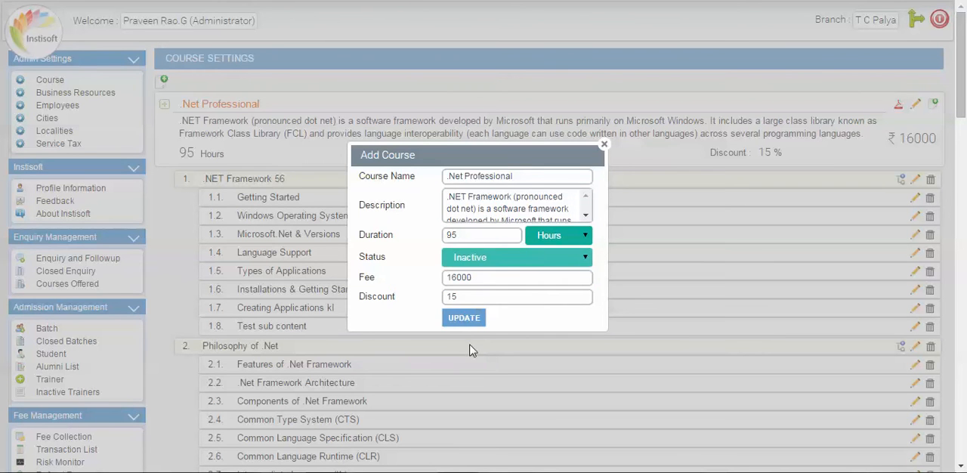
{"action": "left_click", "coordinate": [469, 318]}
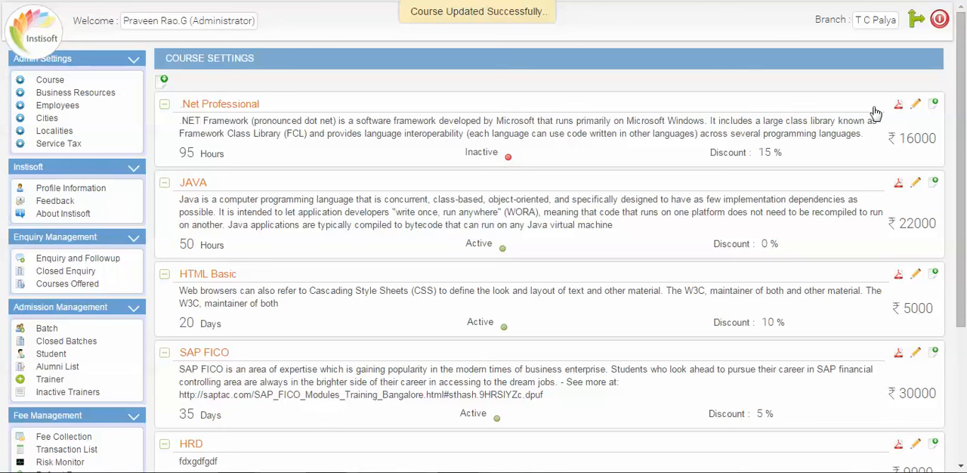
Edit the .Net Professional course again, set its status to Active and save the update.
{"action": "left_click", "coordinate": [916, 105]}
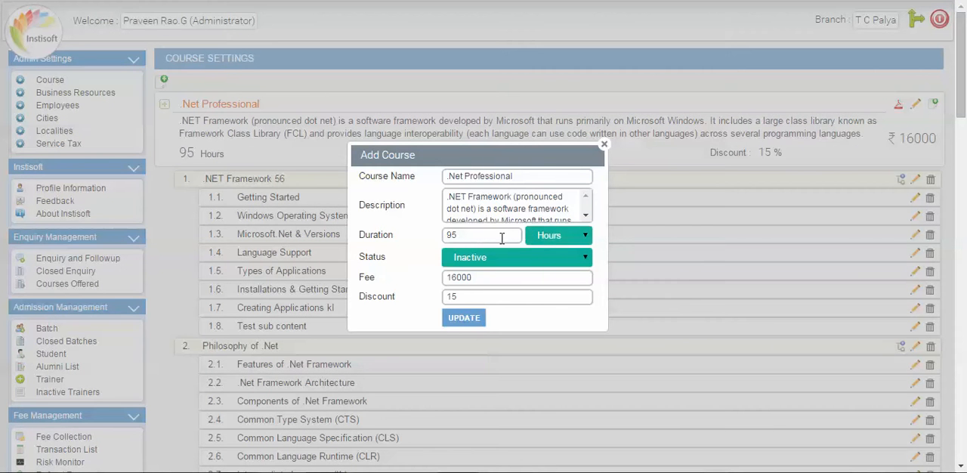
{"action": "left_click", "coordinate": [498, 236]}
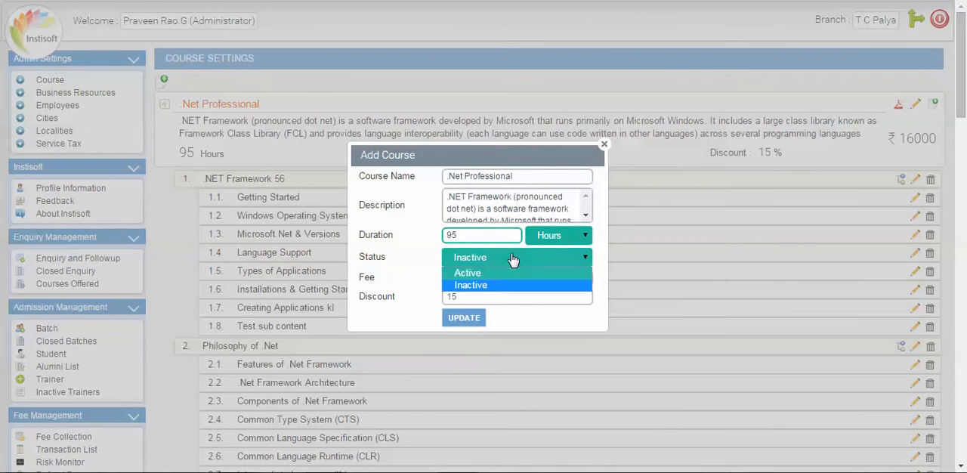
{"action": "left_click", "coordinate": [575, 257]}
{"action": "left_click", "coordinate": [484, 276]}
{"action": "left_click", "coordinate": [465, 320]}
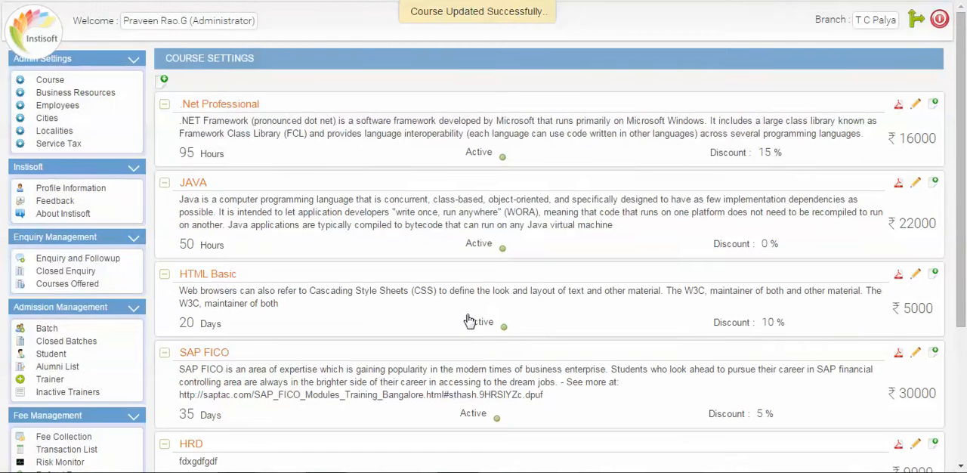
Add an active business resource named "aaa.com" with the description "fgdgdfdgdfgdg" and its contact number.
{"action": "left_click", "coordinate": [72, 94]}
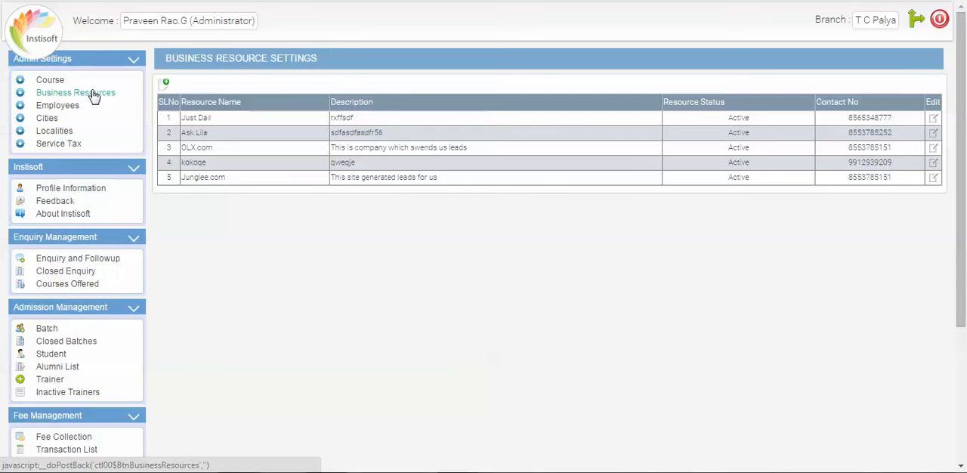
{"action": "left_click", "coordinate": [166, 83]}
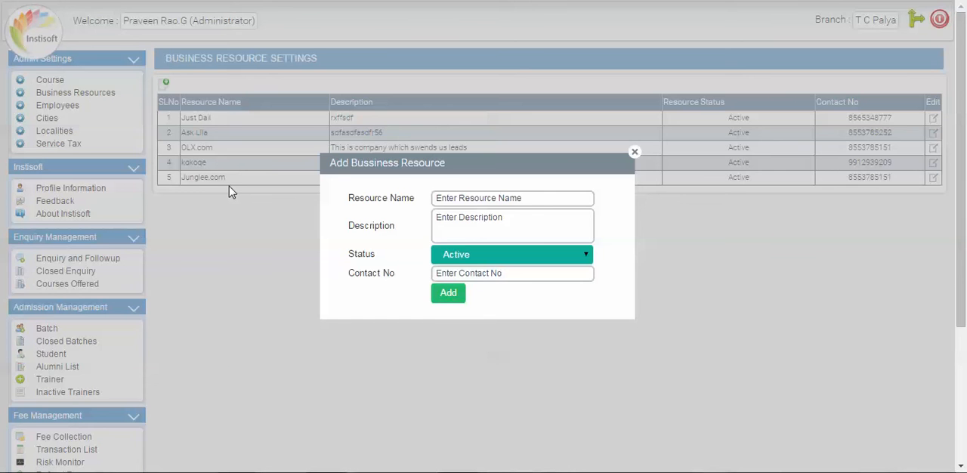
{"action": "left_click", "coordinate": [518, 199]}
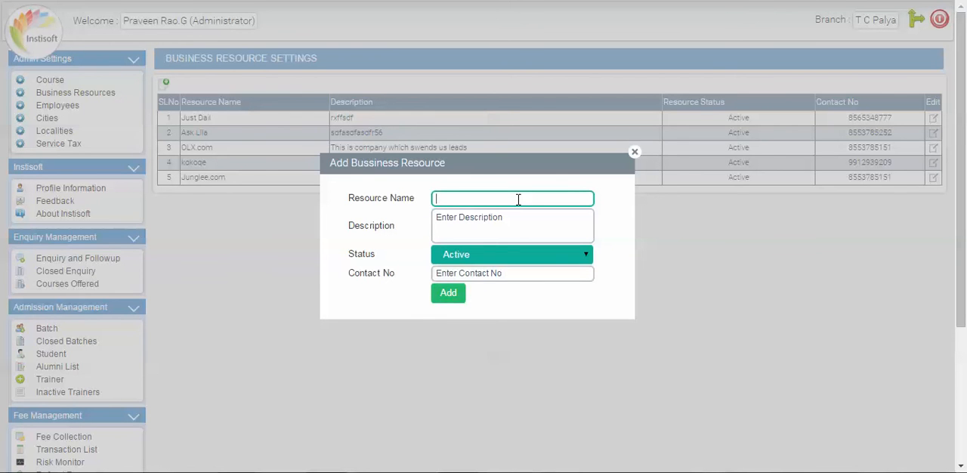
{"action": "type", "text": "aaa.com"}
{"action": "left_click", "coordinate": [474, 222]}
{"action": "type", "text": "fgdgdfdgdfgdg"}
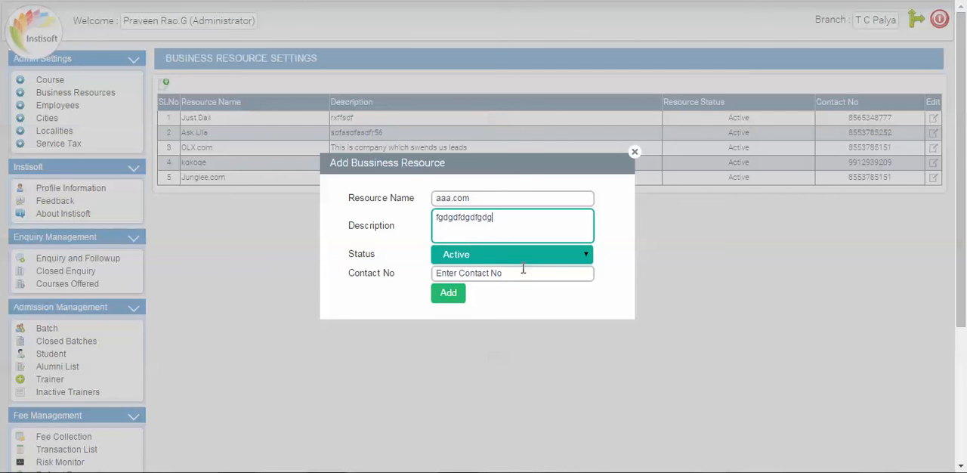
{"action": "left_click", "coordinate": [561, 271]}
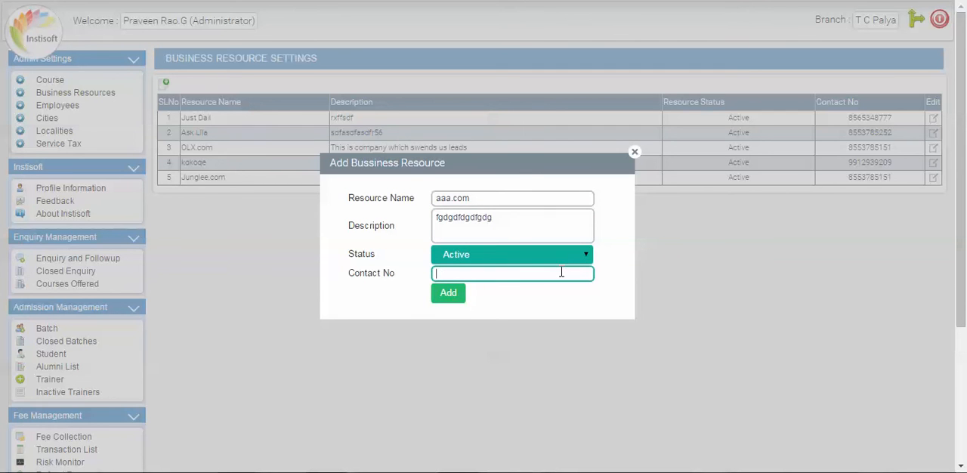
{"action": "left_click", "coordinate": [453, 295]}
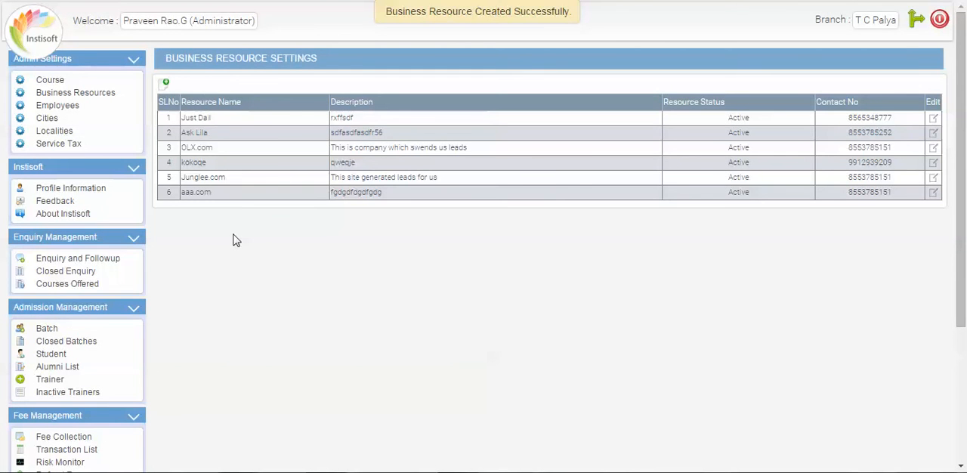
Open the aaa.com business resource for editing, review its details and close the dialog without updating it.
{"action": "left_click_drag", "start_coordinate": [183, 191], "coordinate": [262, 194]}
{"action": "left_click", "coordinate": [934, 192]}
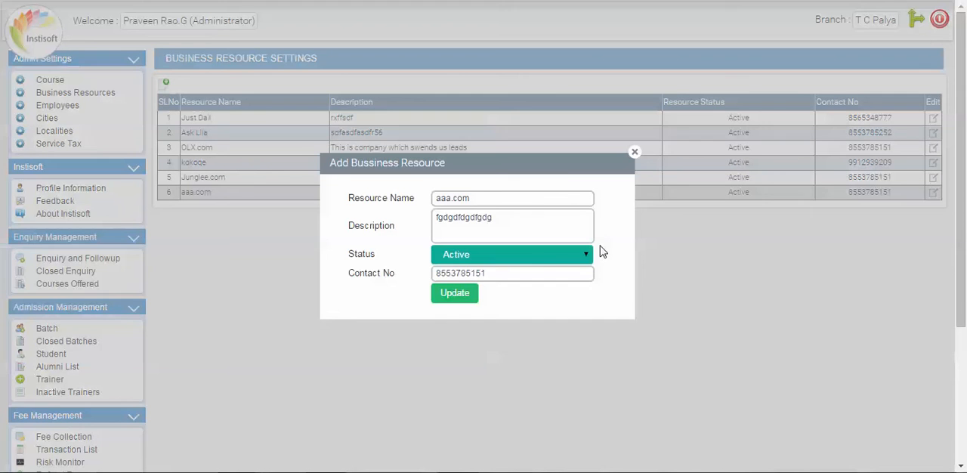
{"action": "left_click", "coordinate": [635, 151]}
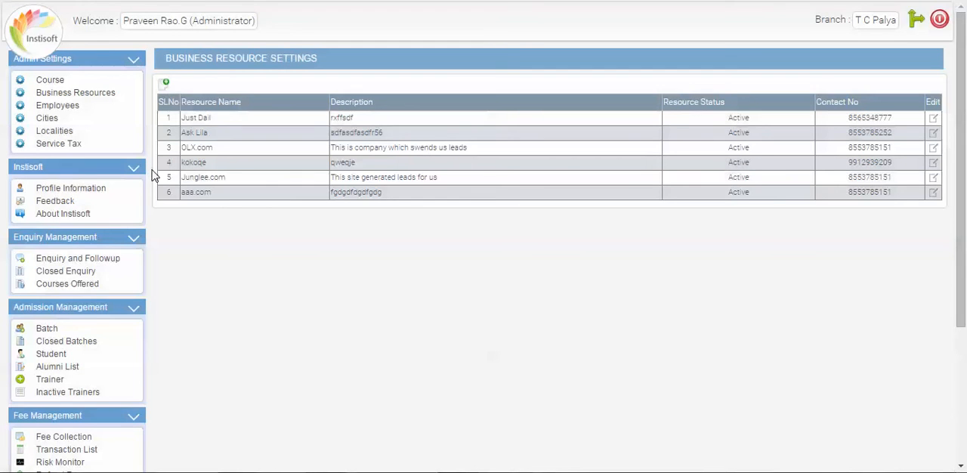
Open the Employees settings and look through the list of employee records.
{"action": "left_click", "coordinate": [62, 111]}
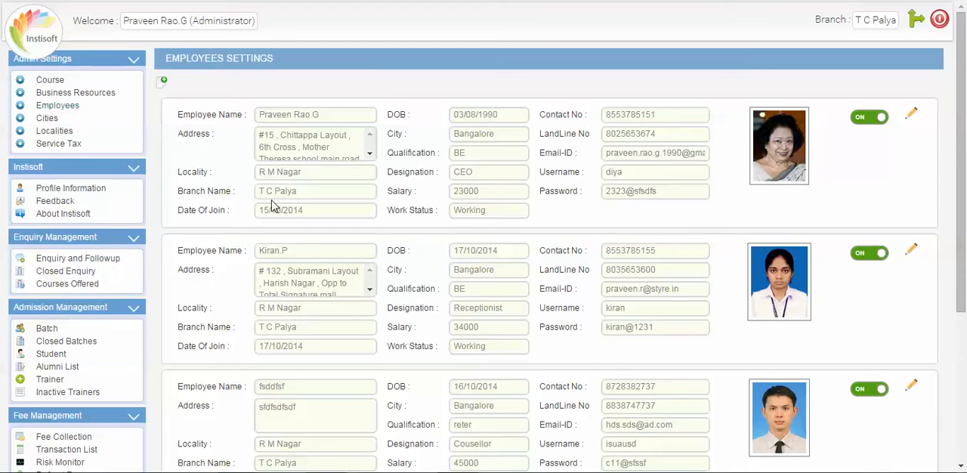
{"action": "scroll", "coordinate": [274, 208], "scroll_direction": "down", "scroll_amount": 3}
{"action": "scroll", "coordinate": [273, 208], "scroll_direction": "up", "scroll_amount": 2}
{"action": "scroll", "coordinate": [273, 198], "scroll_direction": "up", "scroll_amount": 3}
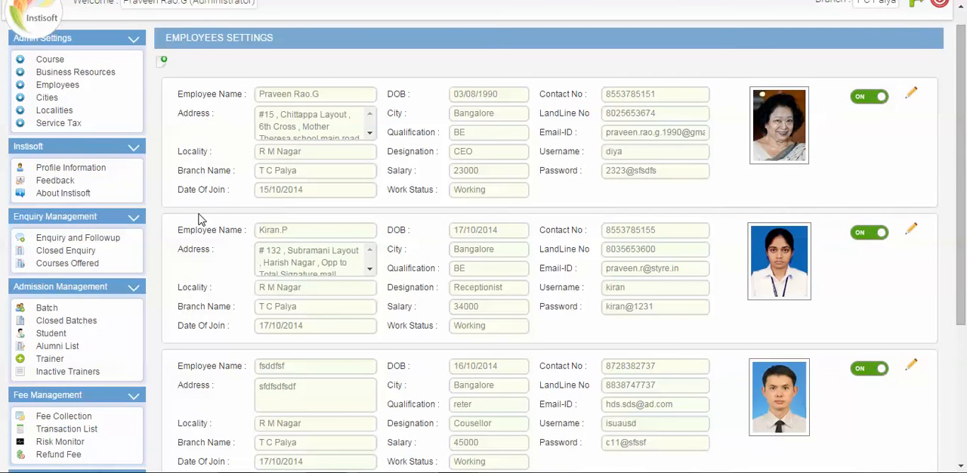
{"action": "scroll", "coordinate": [200, 214], "scroll_direction": "up", "scroll_amount": 1}
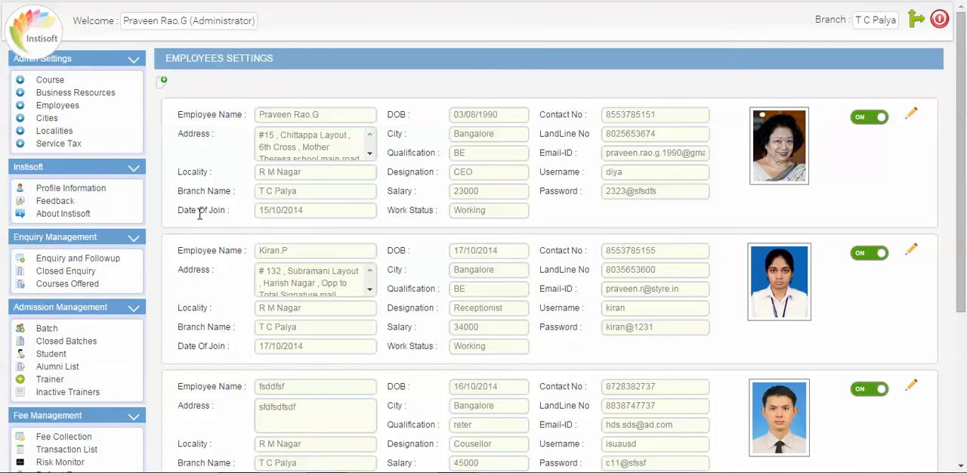
{"action": "left_click_drag", "start_coordinate": [193, 23], "coordinate": [257, 23]}
{"action": "left_click", "coordinate": [236, 89]}
{"action": "scroll", "coordinate": [234, 90], "scroll_direction": "down", "scroll_amount": 3}
{"action": "scroll", "coordinate": [234, 94], "scroll_direction": "up", "scroll_amount": 3}
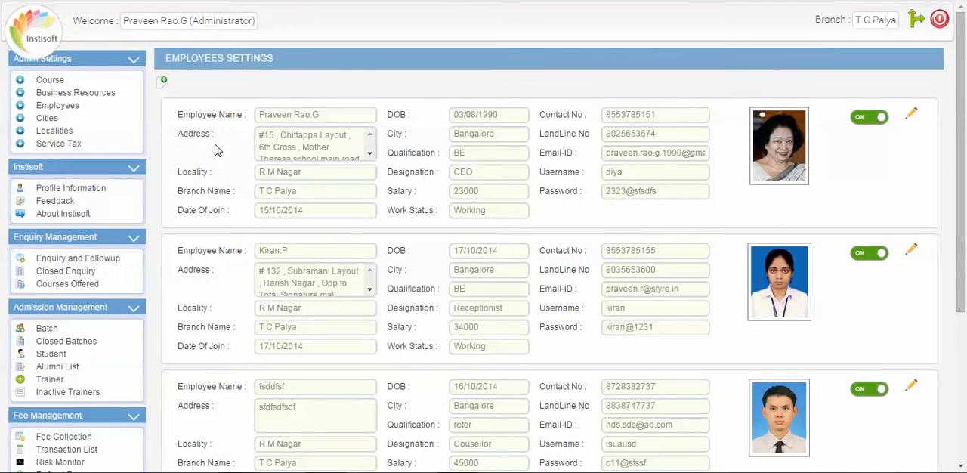
Open the Add Employee form, examine its fields and close it without adding an employee.
{"action": "left_click", "coordinate": [163, 83]}
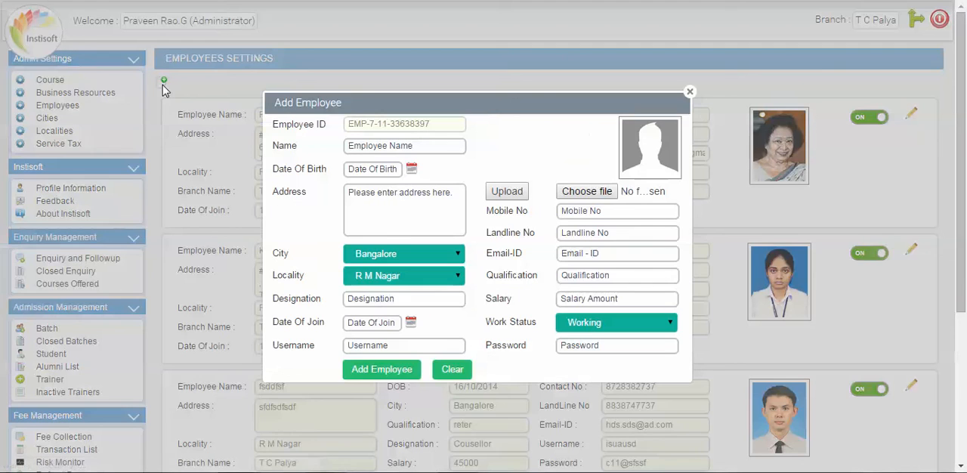
{"action": "left_click", "coordinate": [408, 198]}
{"action": "left_click", "coordinate": [374, 169]}
{"action": "left_click", "coordinate": [405, 145]}
{"action": "left_click", "coordinate": [507, 156]}
{"action": "left_click", "coordinate": [688, 91]}
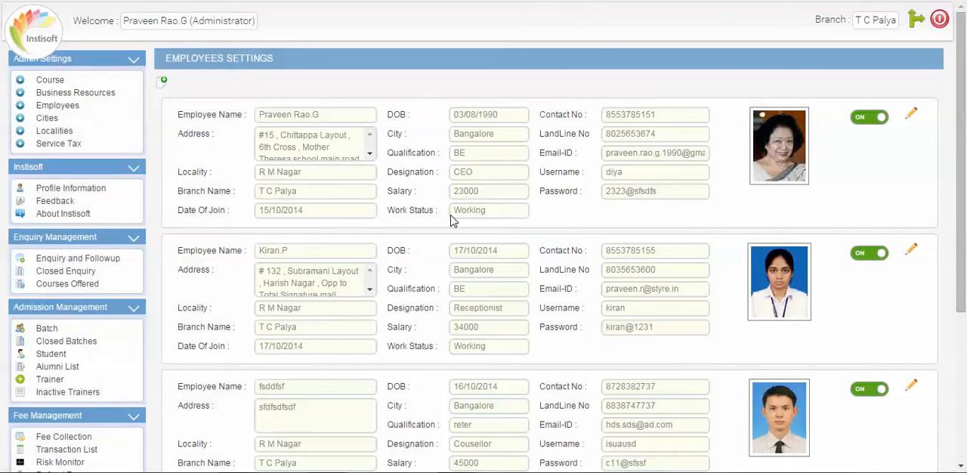
Examine the details of the employee records, including the receptionist's landline number, designation, salary and work status.
{"action": "scroll", "coordinate": [453, 219], "scroll_direction": "down", "scroll_amount": 5}
{"action": "scroll", "coordinate": [555, 223], "scroll_direction": "up", "scroll_amount": 3}
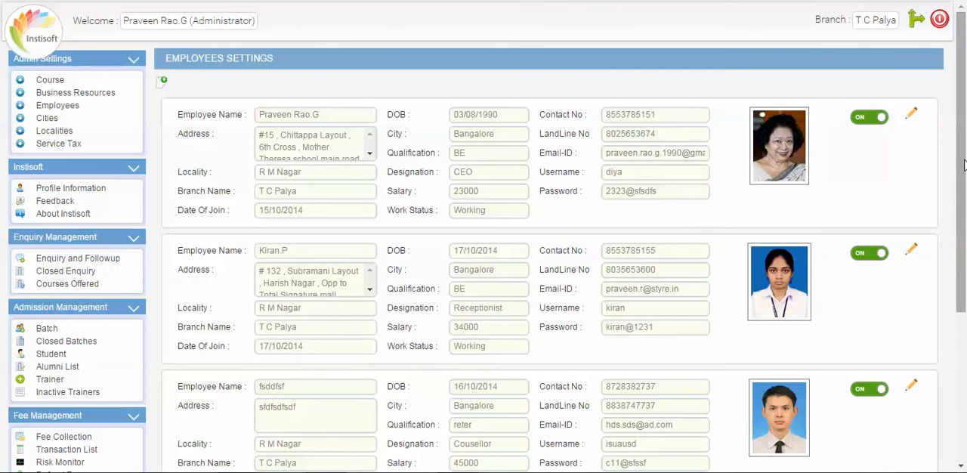
{"action": "scroll", "coordinate": [833, 149], "scroll_direction": "down", "scroll_amount": 1}
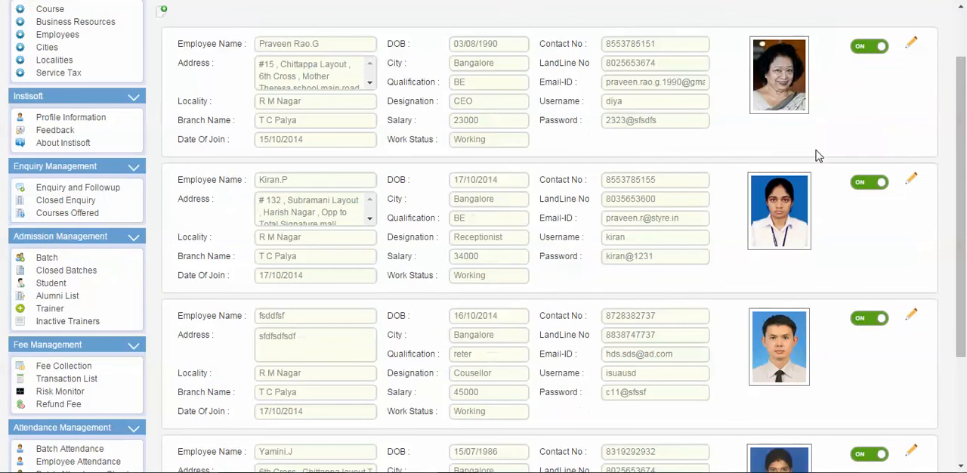
{"action": "double_click", "coordinate": [644, 202]}
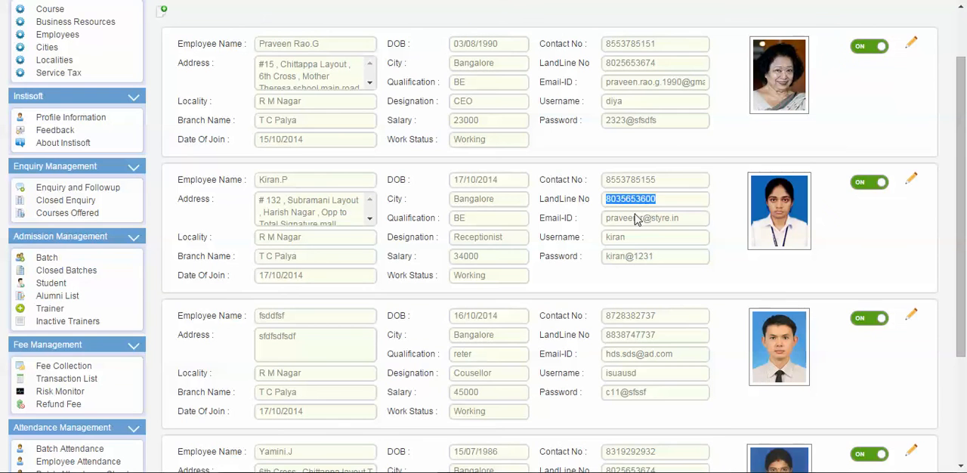
{"action": "double_click", "coordinate": [487, 243]}
{"action": "double_click", "coordinate": [466, 257]}
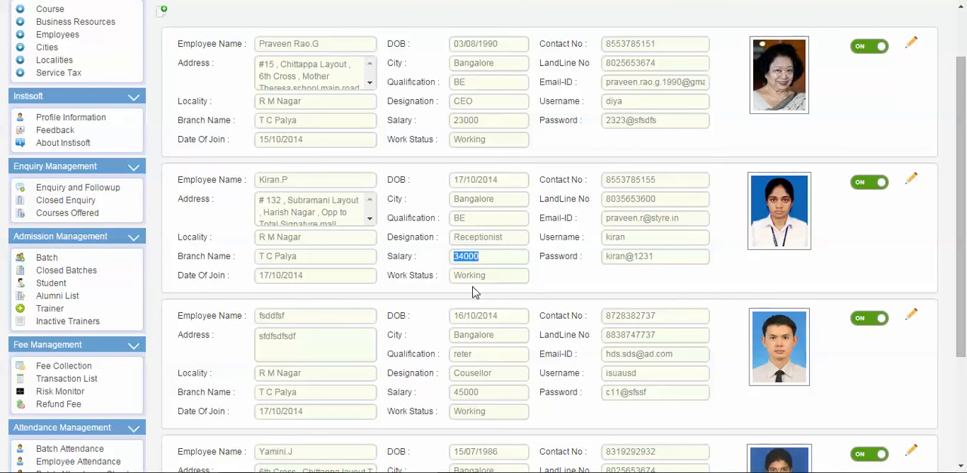
{"action": "left_click", "coordinate": [478, 281]}
{"action": "double_click", "coordinate": [478, 281]}
{"action": "left_click", "coordinate": [582, 276]}
{"action": "scroll", "coordinate": [582, 276], "scroll_direction": "up", "scroll_amount": 1}
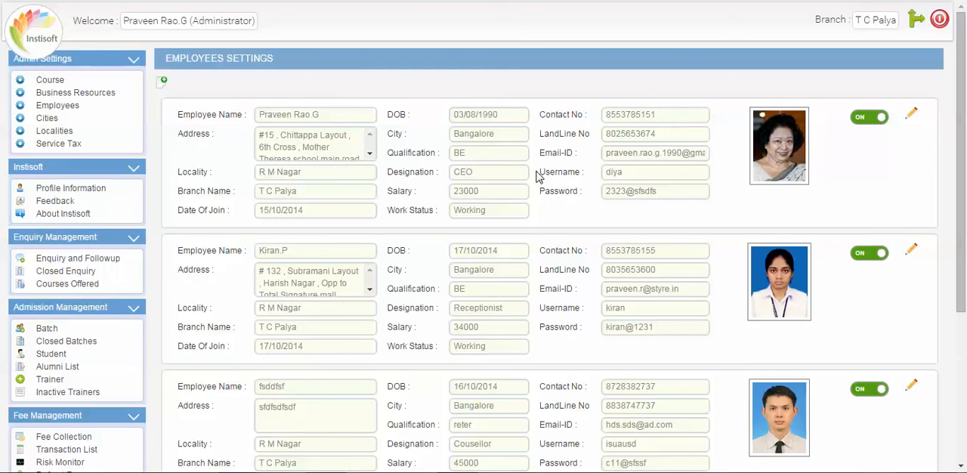
Examine the username and password fields of the CEO's and the receptionist's employee records.
{"action": "left_click_drag", "start_coordinate": [593, 175], "coordinate": [666, 210]}
{"action": "left_click", "coordinate": [666, 210]}
{"action": "double_click", "coordinate": [621, 191]}
{"action": "left_click", "coordinate": [633, 216]}
{"action": "double_click", "coordinate": [615, 309]}
{"action": "left_click", "coordinate": [633, 335]}
{"action": "left_click_drag", "start_coordinate": [606, 192], "coordinate": [651, 209]}
{"action": "left_click", "coordinate": [645, 215]}
Turn application access off for the CEO's employee record and switch it back on.
{"action": "left_click", "coordinate": [873, 121]}
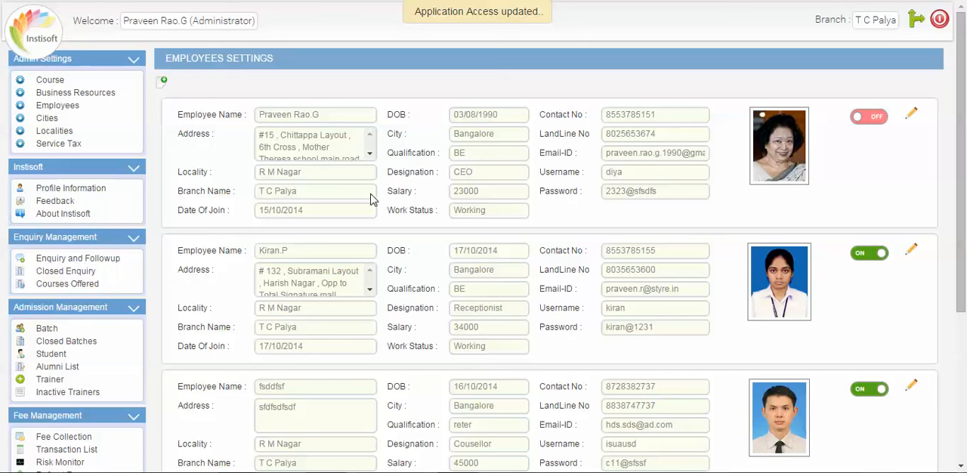
{"action": "left_click", "coordinate": [879, 124]}
{"action": "left_click", "coordinate": [879, 122]}
{"action": "left_click", "coordinate": [880, 123]}
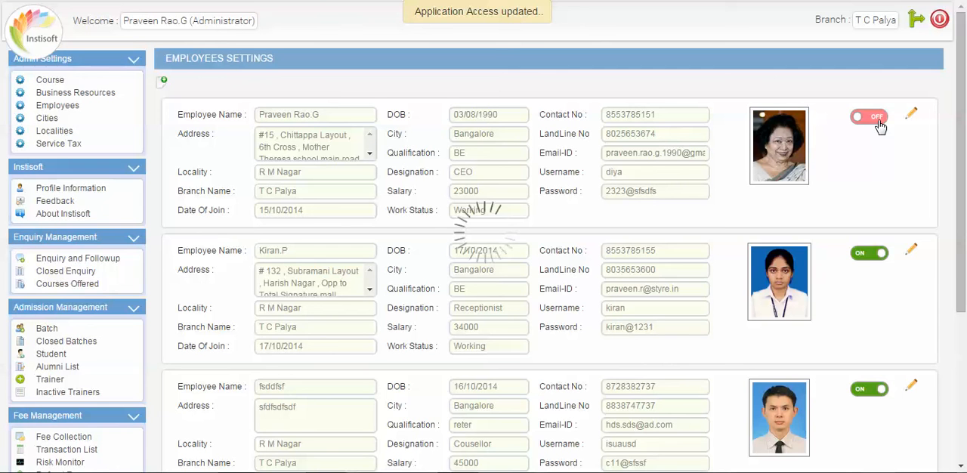
Turn off application access for the receptionist's employee record and log out of the administrator account.
{"action": "left_click", "coordinate": [867, 256]}
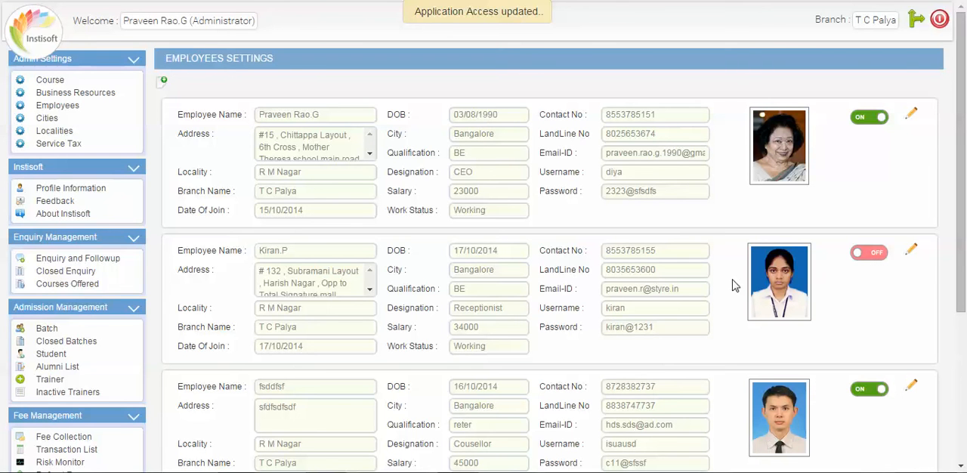
{"action": "left_click", "coordinate": [944, 21]}
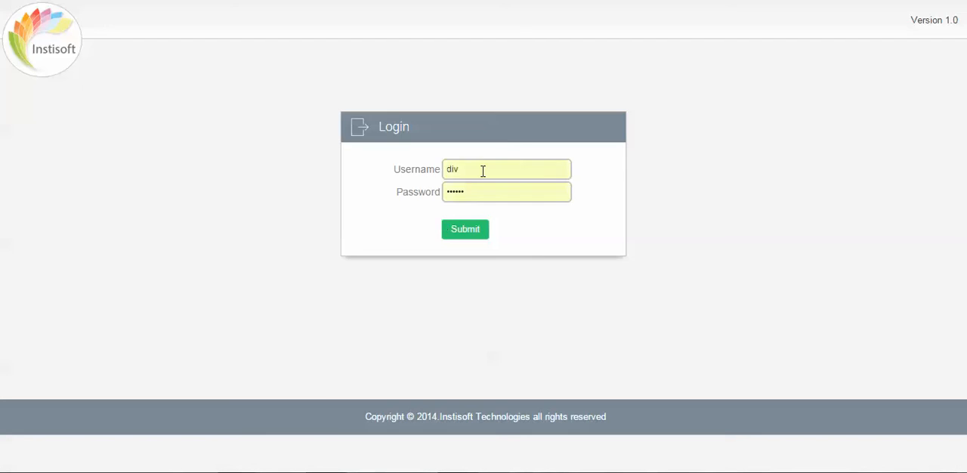
Try to log in with the receptionist's username and account password, and dismiss the information message.
{"action": "double_click", "coordinate": [483, 171]}
{"action": "left_click", "coordinate": [476, 208]}
{"action": "left_click", "coordinate": [473, 237]}
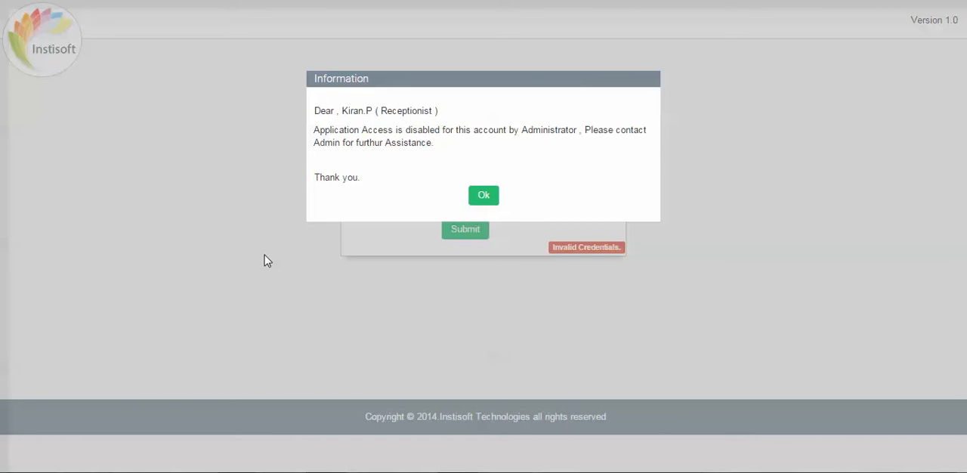
{"action": "left_click", "coordinate": [484, 196]}
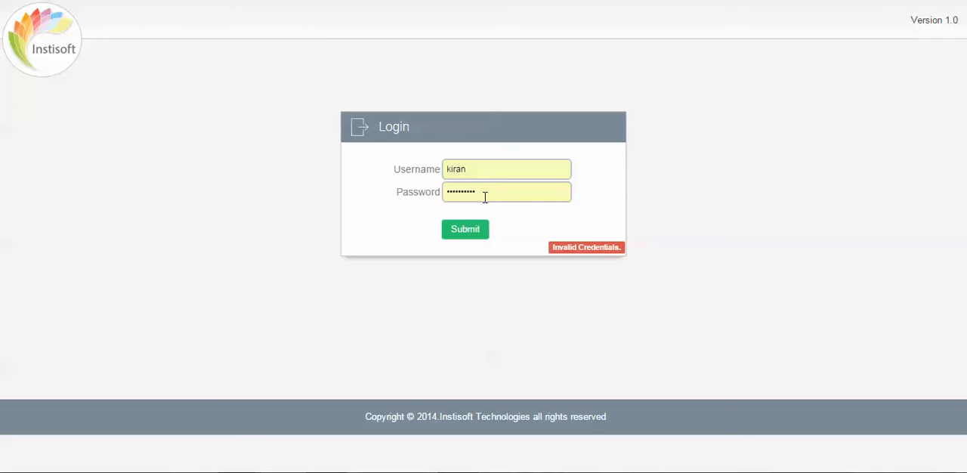
Log in with the administrator's saved credentials and turn on application access for the receptionist's employee record.
{"action": "left_click", "coordinate": [484, 174]}
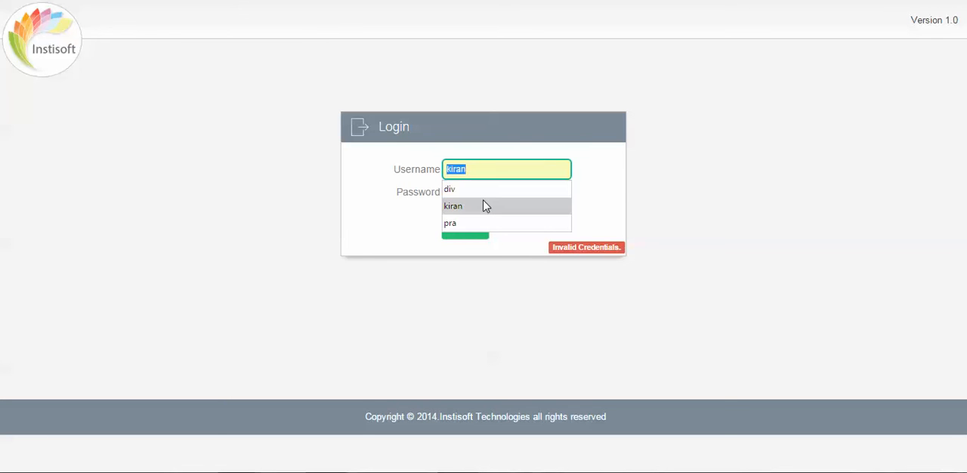
{"action": "left_click", "coordinate": [481, 223]}
{"action": "left_click", "coordinate": [462, 235]}
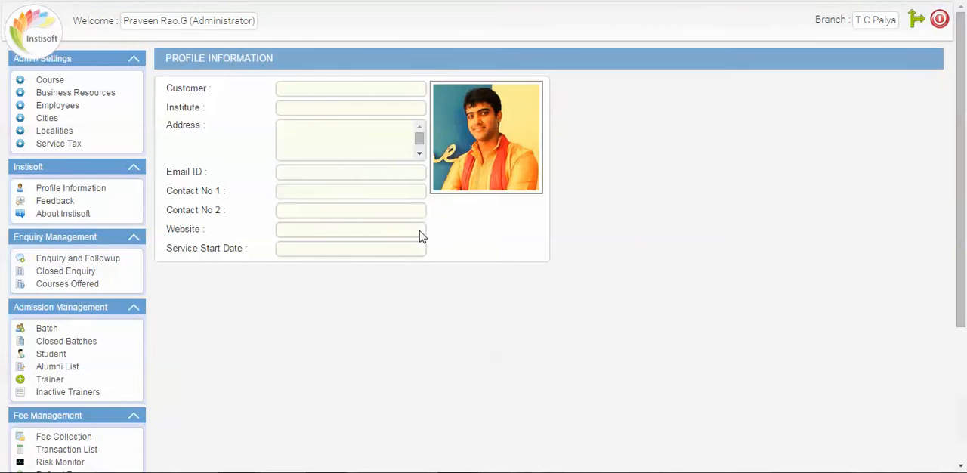
{"action": "left_click", "coordinate": [68, 106]}
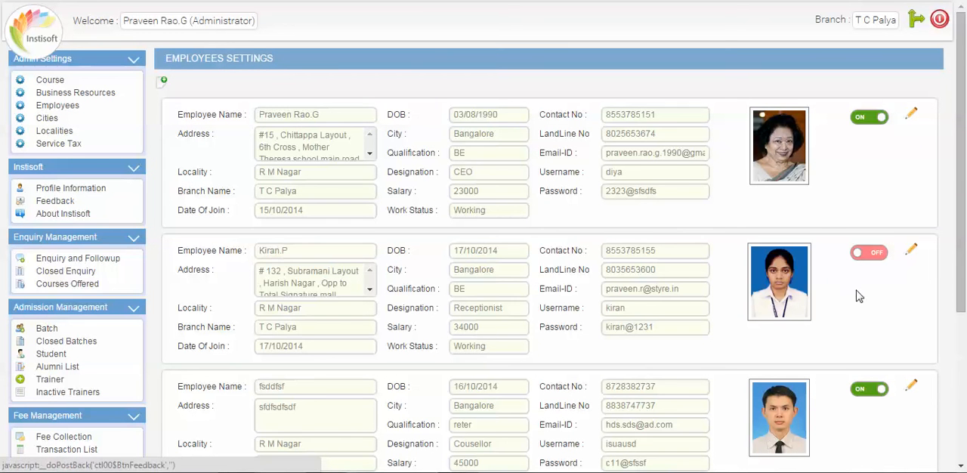
{"action": "left_click", "coordinate": [868, 253]}
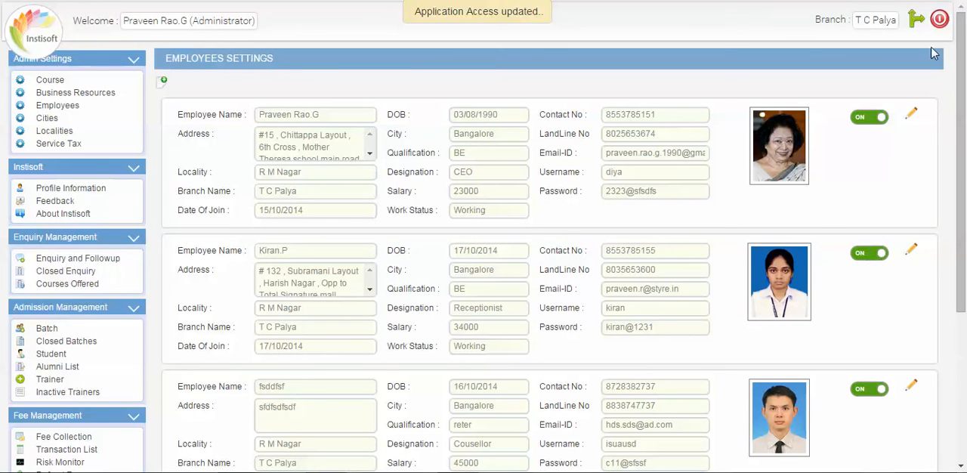
Switch from the administrator to the receptionist's saved login and examine the profile information details.
{"action": "left_click", "coordinate": [938, 19]}
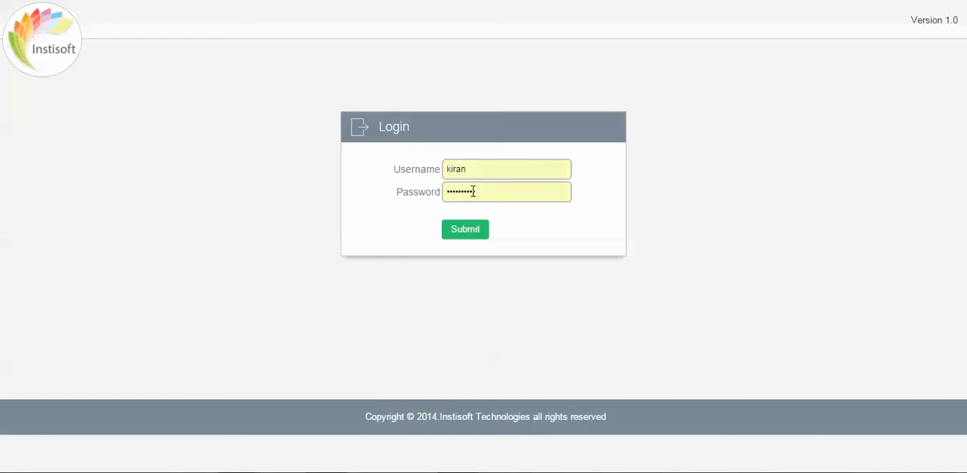
{"action": "left_click", "coordinate": [474, 231]}
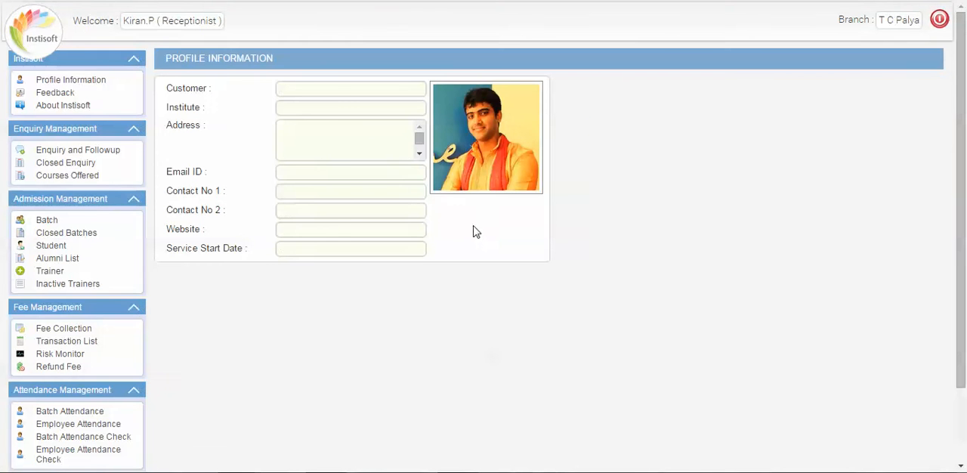
{"action": "left_click", "coordinate": [165, 89]}
{"action": "left_click_drag", "start_coordinate": [165, 88], "coordinate": [526, 249]}
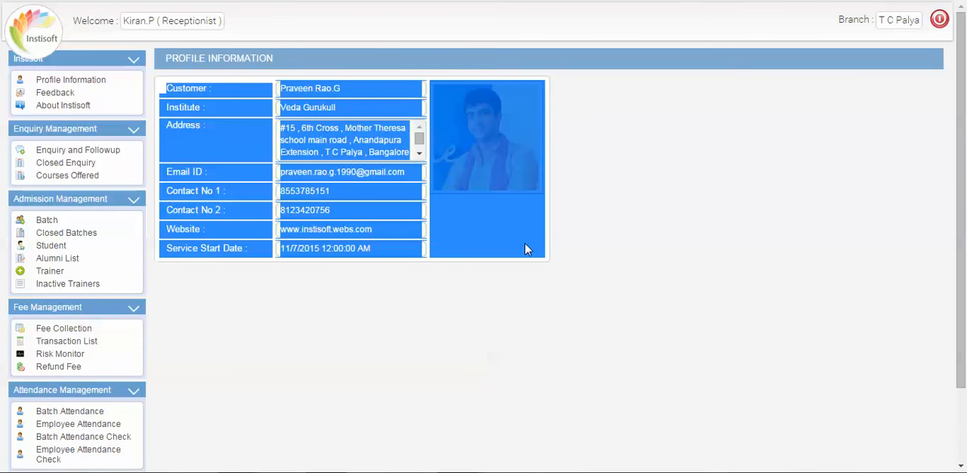
{"action": "left_click", "coordinate": [457, 295]}
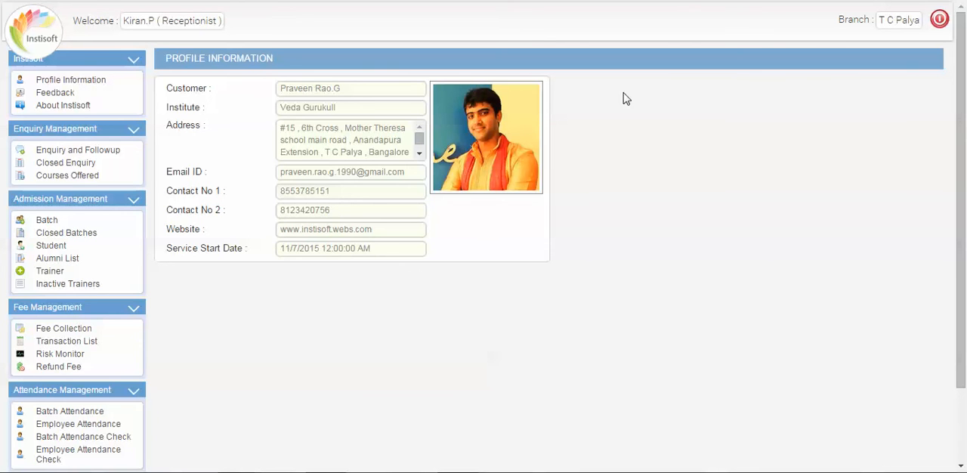
Log out of the receptionist account and log back in with the administrator's saved credentials.
{"action": "left_click", "coordinate": [936, 24]}
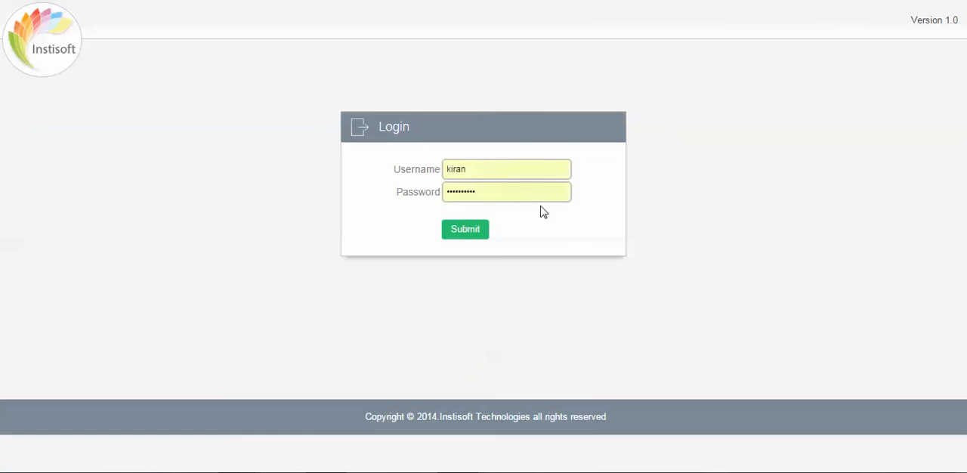
{"action": "left_click", "coordinate": [492, 168]}
{"action": "left_click", "coordinate": [496, 224]}
{"action": "left_click", "coordinate": [458, 240]}
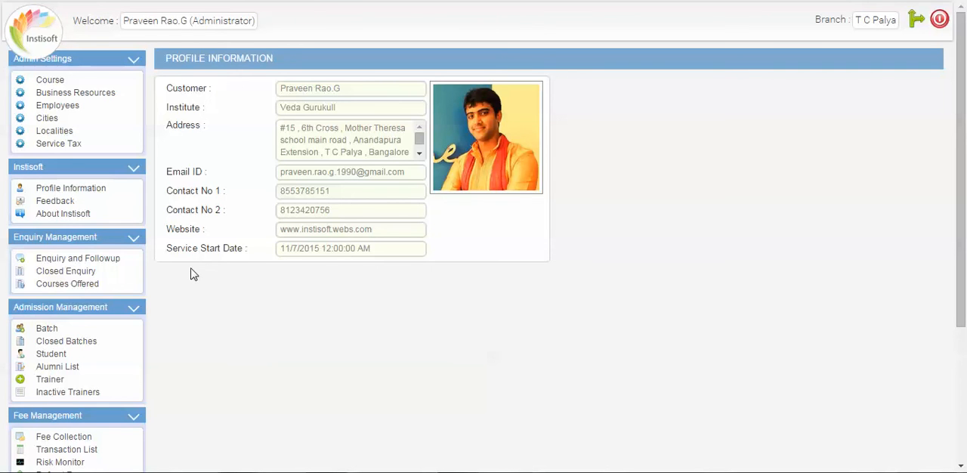
Open the CEO's employee record for editing, go through its address, contact and password fields, and save the details.
{"action": "left_click", "coordinate": [71, 108]}
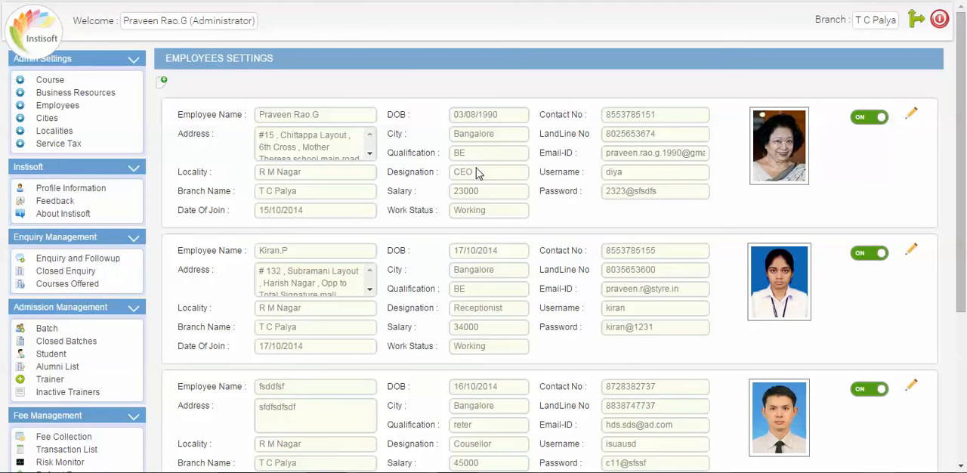
{"action": "left_click", "coordinate": [911, 119]}
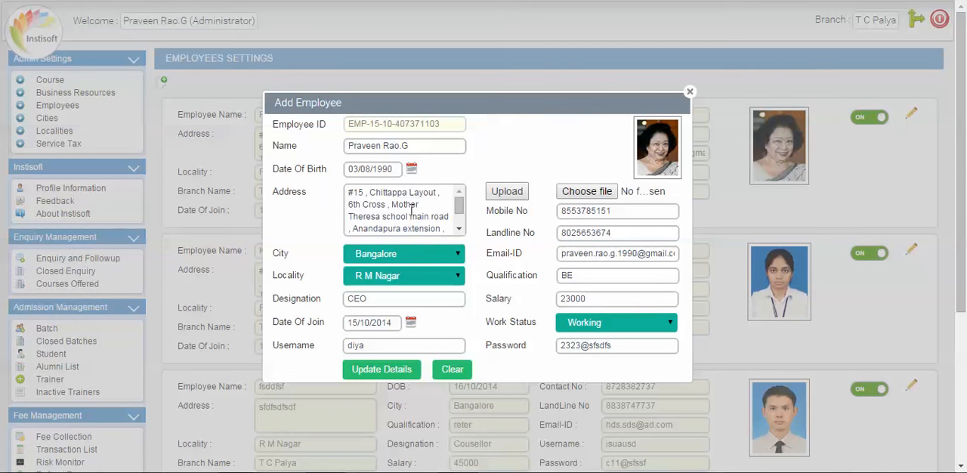
{"action": "left_click", "coordinate": [399, 210]}
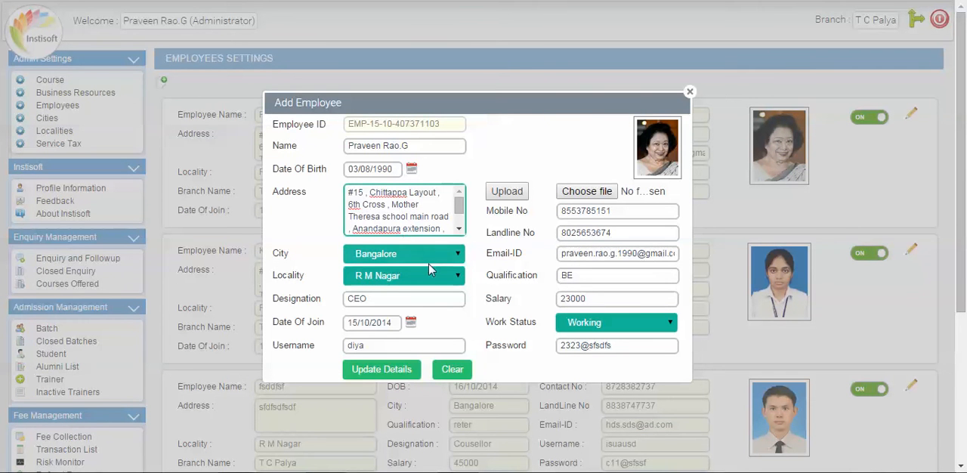
{"action": "double_click", "coordinate": [584, 233]}
{"action": "left_click", "coordinate": [598, 208]}
{"action": "left_click", "coordinate": [598, 210]}
{"action": "left_click", "coordinate": [590, 231]}
{"action": "left_click", "coordinate": [573, 235]}
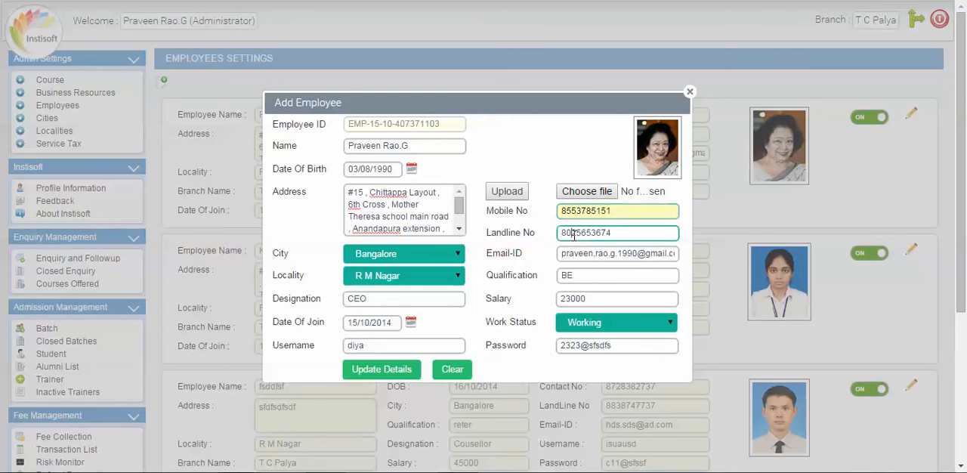
{"action": "left_click", "coordinate": [577, 347]}
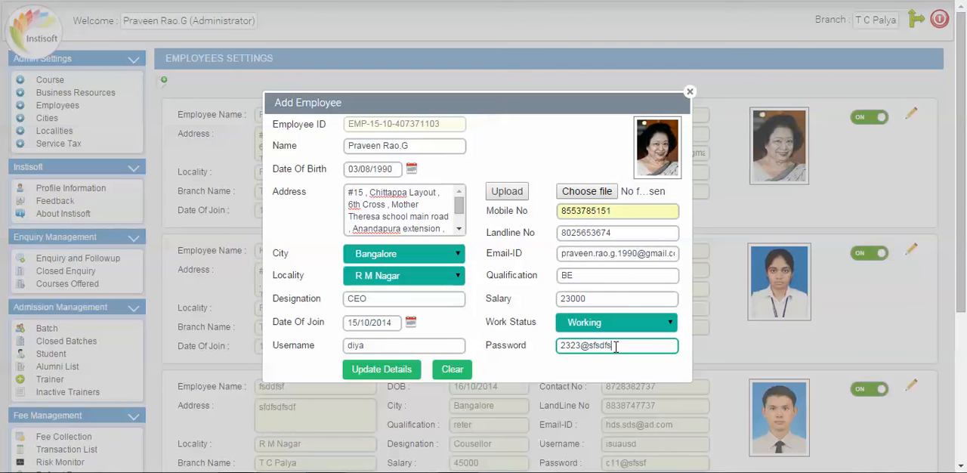
{"action": "left_click", "coordinate": [545, 367]}
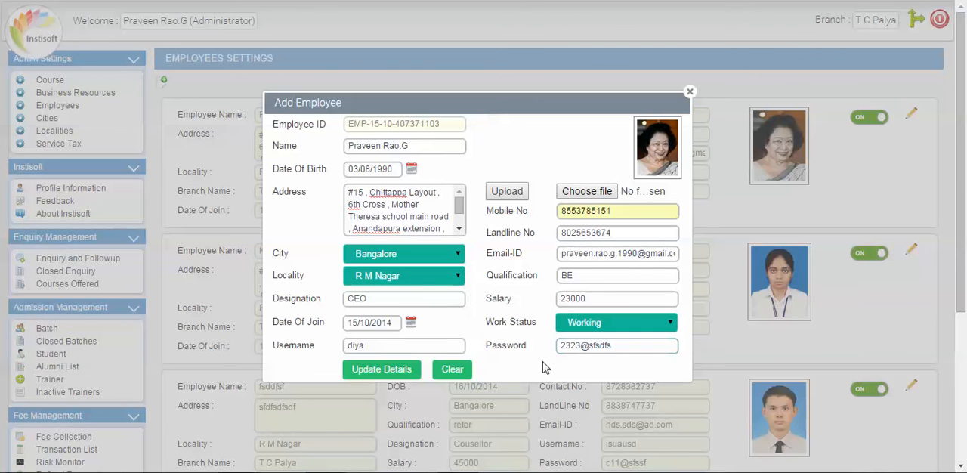
{"action": "left_click", "coordinate": [361, 375]}
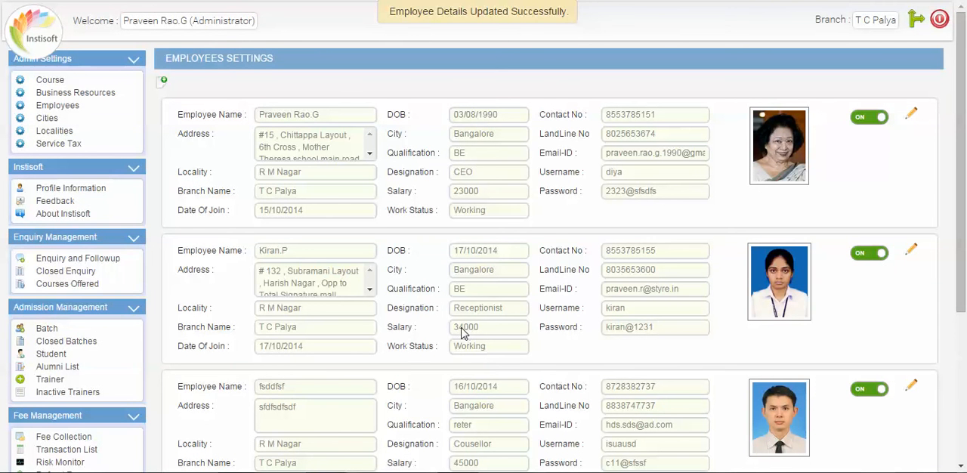
{"action": "scroll", "coordinate": [463, 332], "scroll_direction": "down", "scroll_amount": 3}
{"action": "scroll", "coordinate": [463, 332], "scroll_direction": "up", "scroll_amount": 3}
Compare the city settings with the localities settings and examine the city name entry field.
{"action": "left_click", "coordinate": [46, 121]}
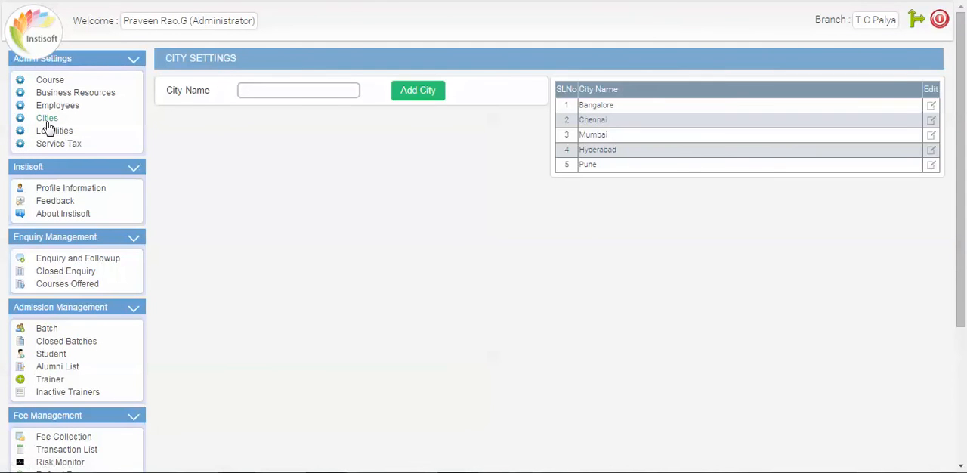
{"action": "left_click", "coordinate": [314, 88]}
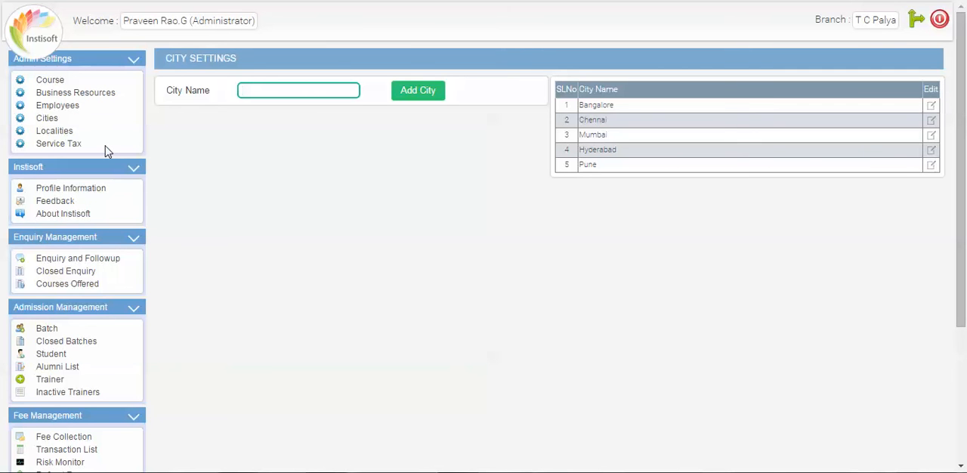
{"action": "left_click", "coordinate": [64, 131]}
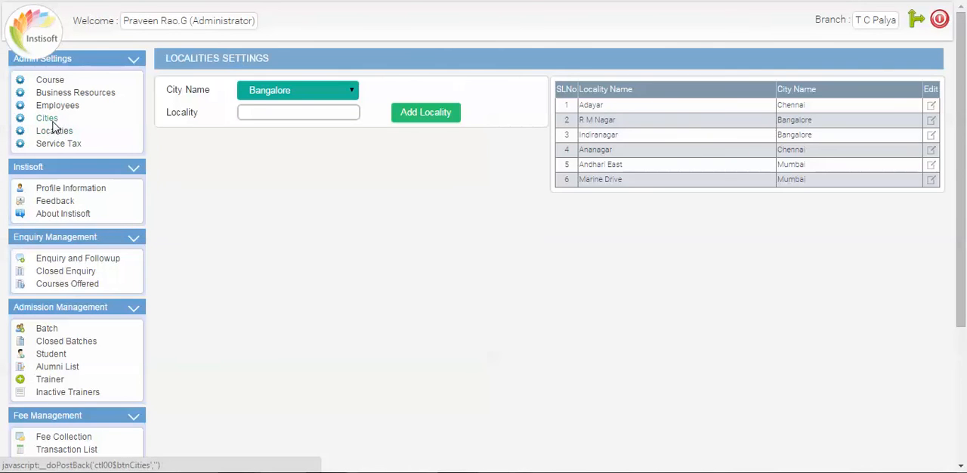
{"action": "left_click", "coordinate": [51, 120]}
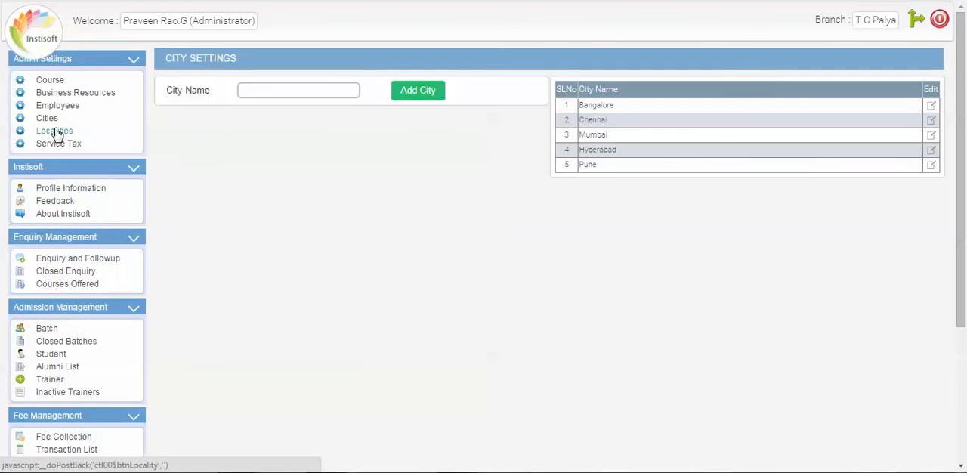
{"action": "left_click", "coordinate": [56, 133]}
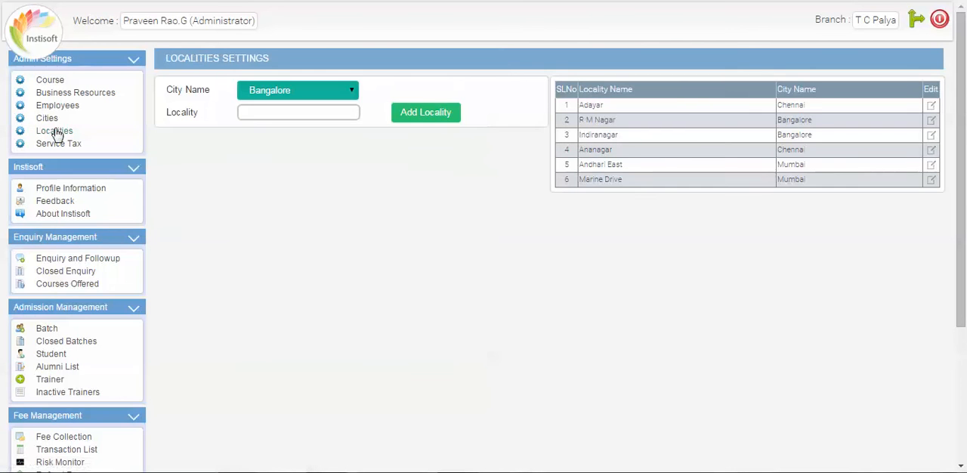
{"action": "left_click", "coordinate": [49, 120]}
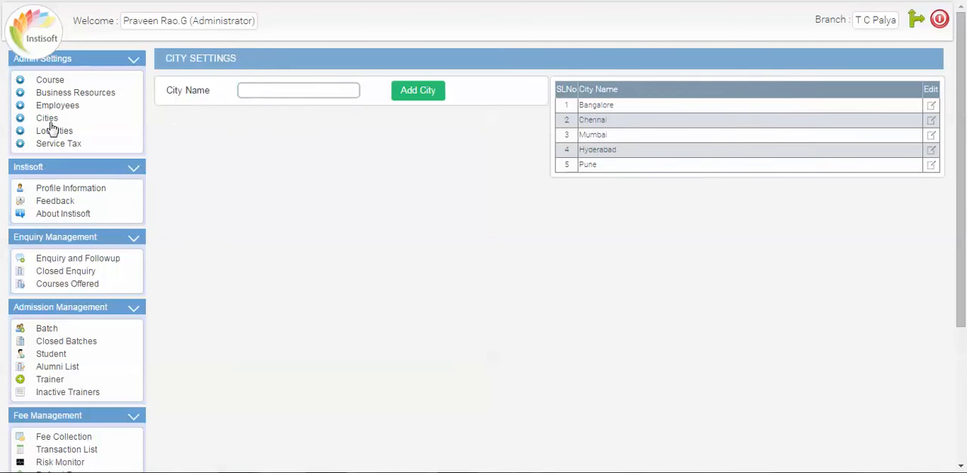
{"action": "left_click", "coordinate": [281, 89]}
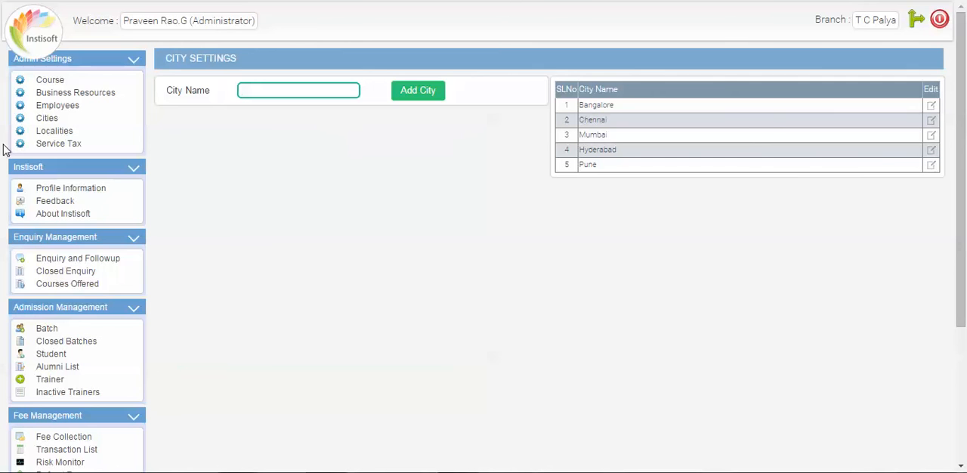
Examine the available city choices and the locality entry field in the localities settings.
{"action": "left_click", "coordinate": [53, 133]}
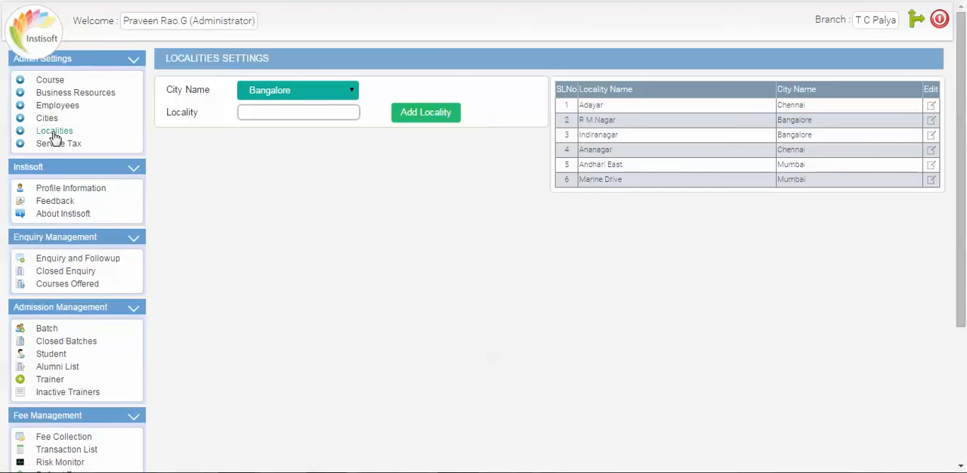
{"action": "left_click", "coordinate": [317, 99]}
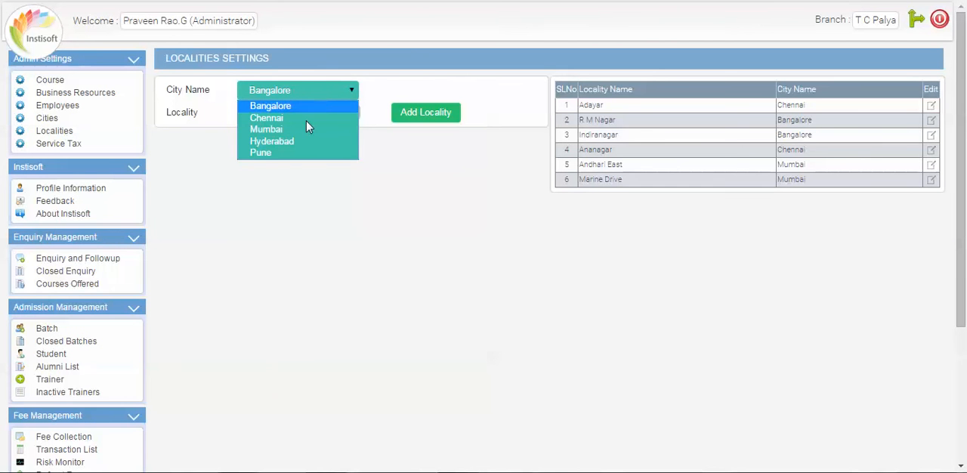
{"action": "left_click", "coordinate": [385, 81]}
{"action": "left_click", "coordinate": [327, 110]}
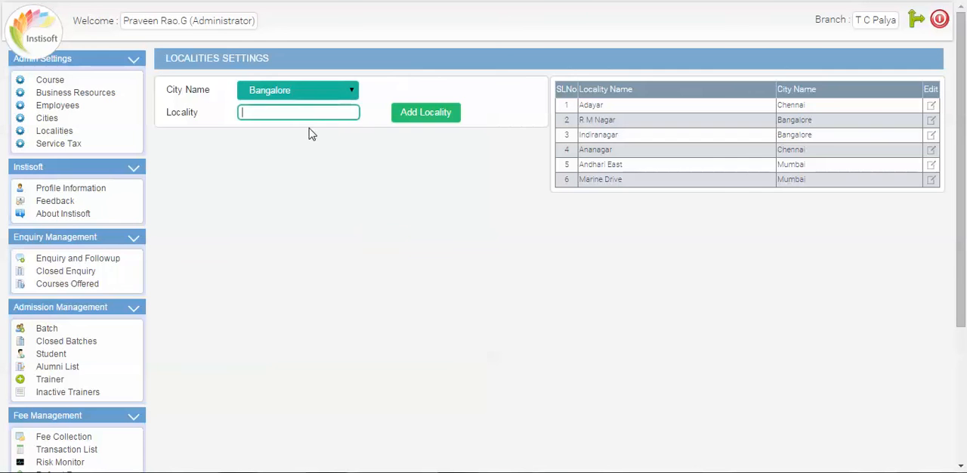
Update the service tax to 12.38 and reopen the service tax settings to check the saved value.
{"action": "left_click", "coordinate": [71, 145]}
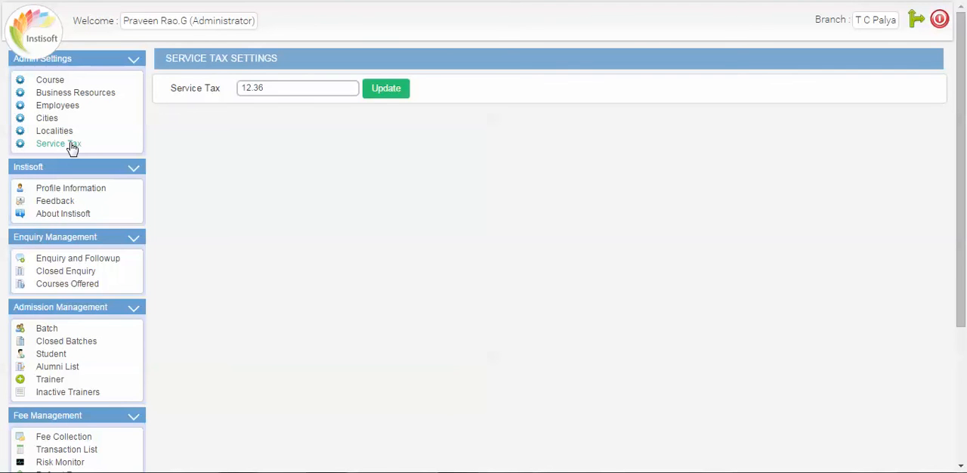
{"action": "left_click", "coordinate": [287, 92]}
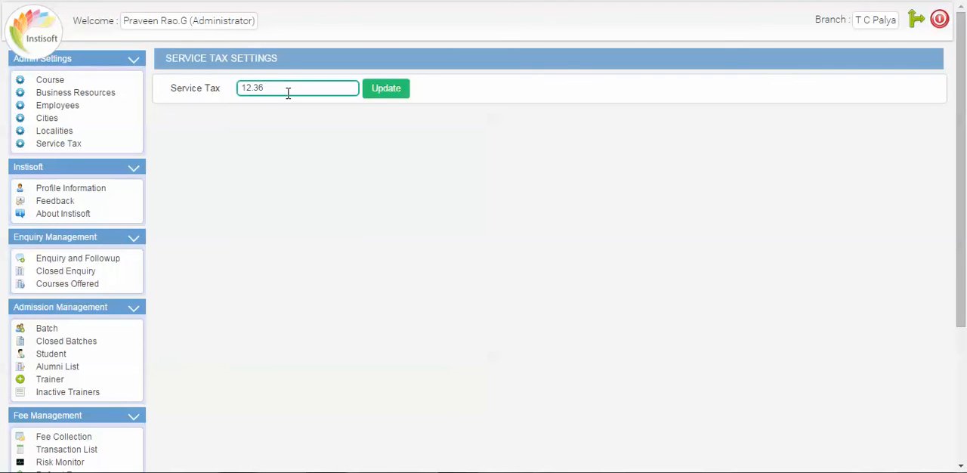
{"action": "key", "text": "BackSpace"}
{"action": "type", "text": "8"}
{"action": "left_click", "coordinate": [396, 92]}
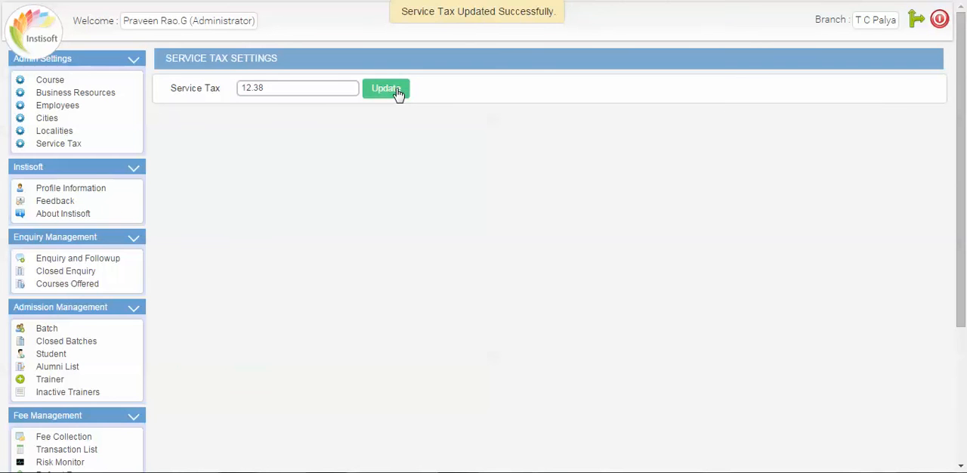
{"action": "left_click", "coordinate": [47, 119]}
{"action": "left_click", "coordinate": [63, 149]}
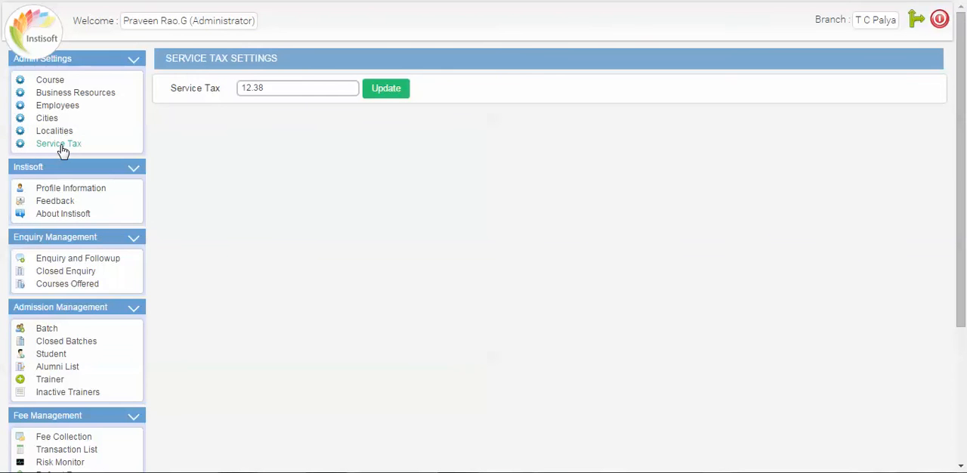
{"action": "left_click", "coordinate": [323, 84]}
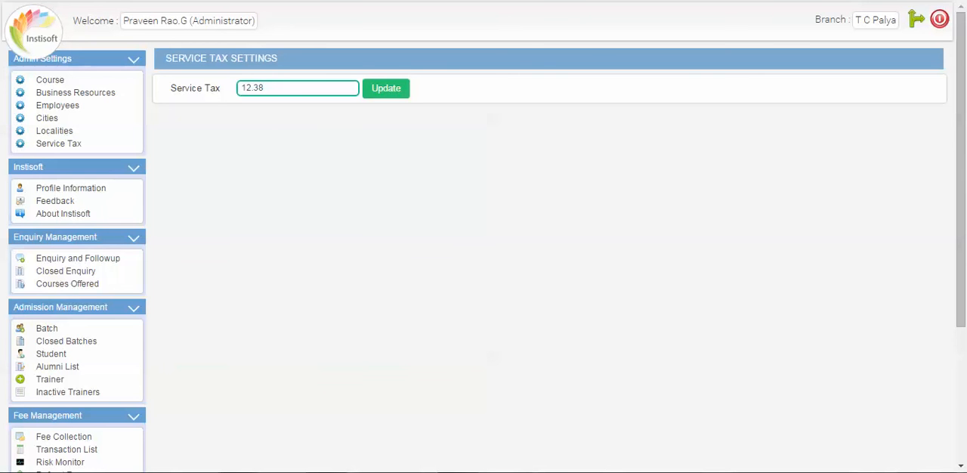
{"action": "left_click", "coordinate": [826, 472]}
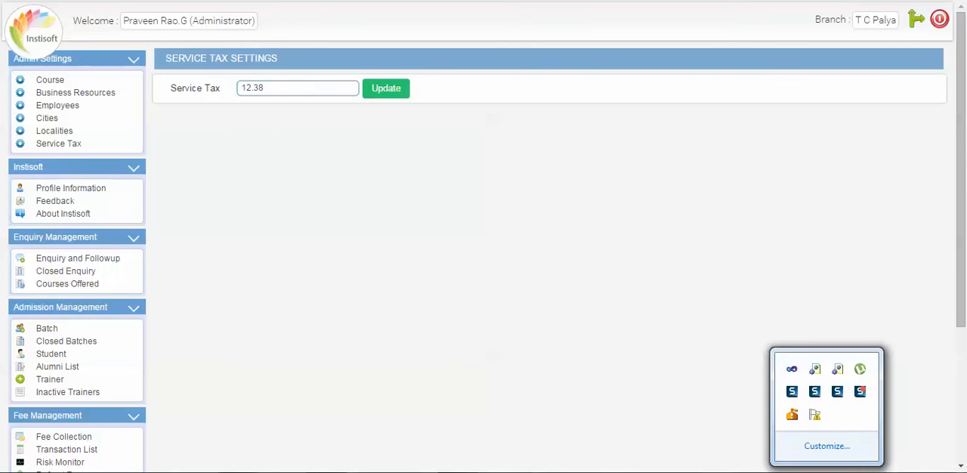